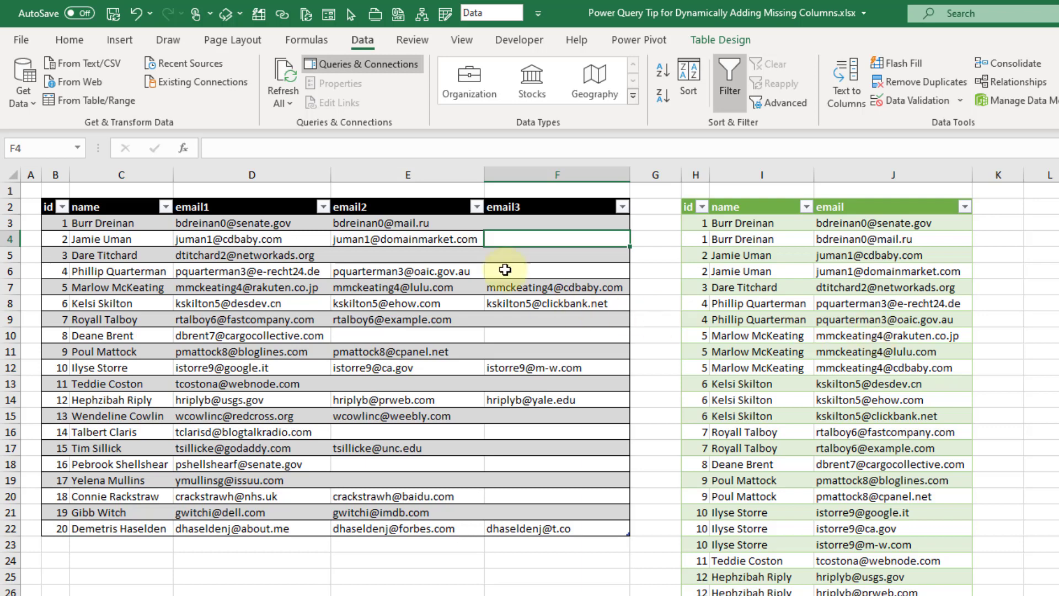
Examine the email1 to email3 columns of the black source table and the email column of the green output table.
left_click(264, 209)
left_click_drag(344, 220, 544, 208)
left_click(872, 209)
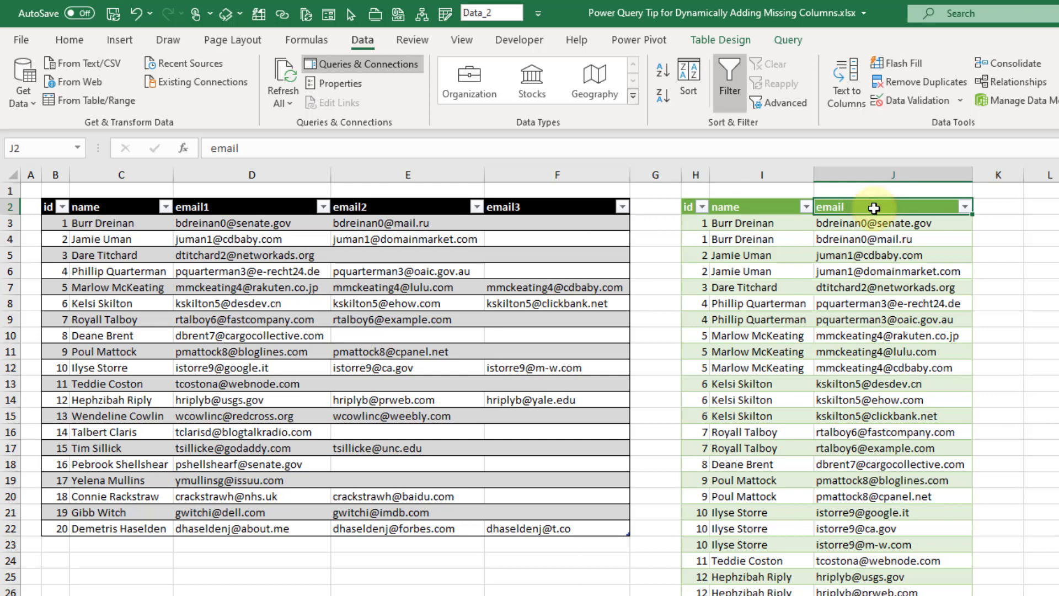
Delete the worksheet column containing email3 from the black source table.
left_click(550, 174)
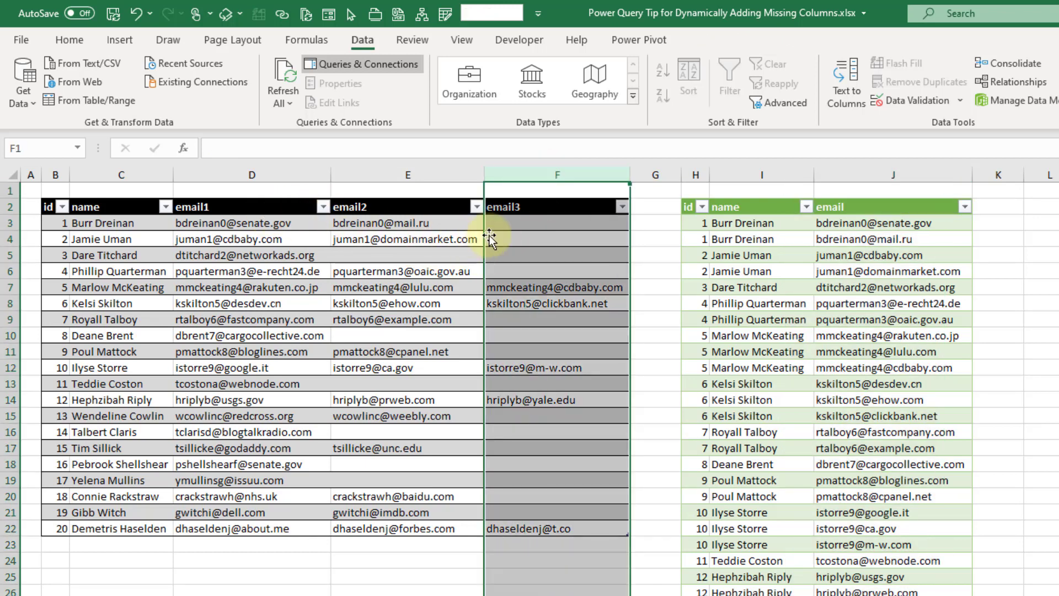
right_click(541, 172)
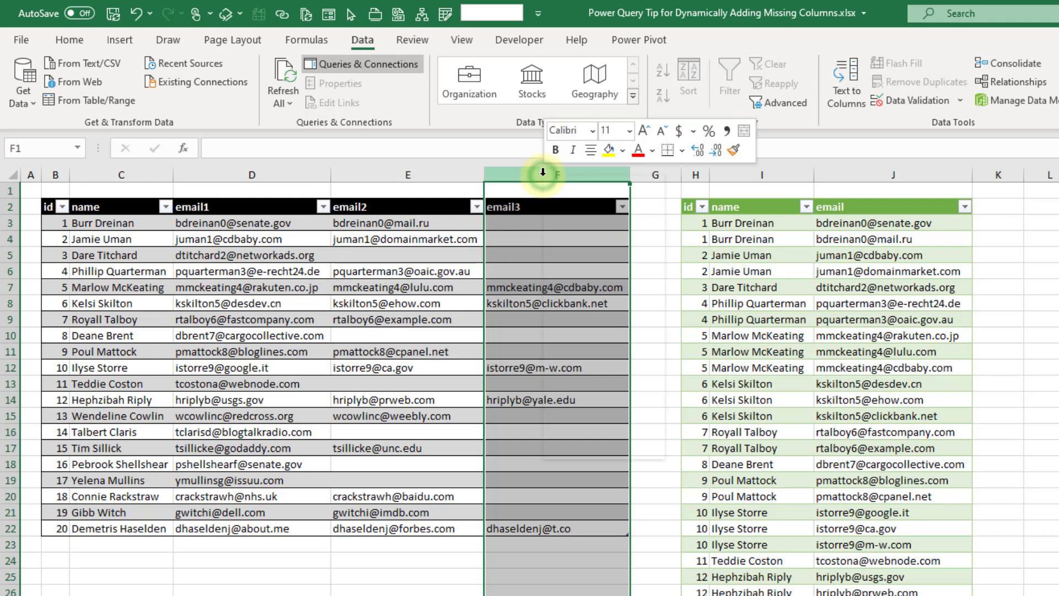
left_click(584, 330)
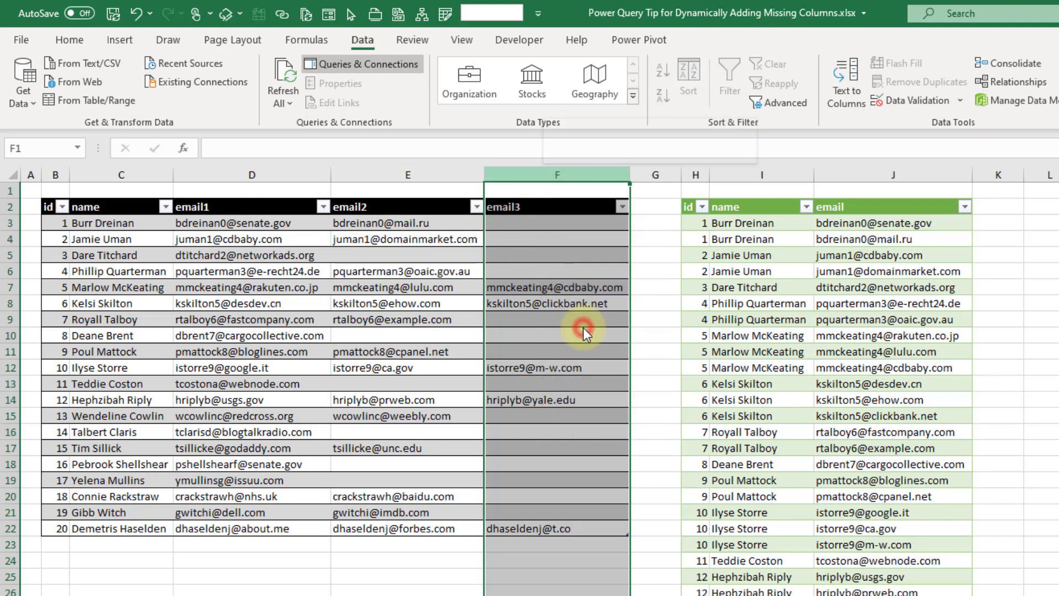
Try to refresh the green query output table with the email3 source column missing.
left_click(686, 280)
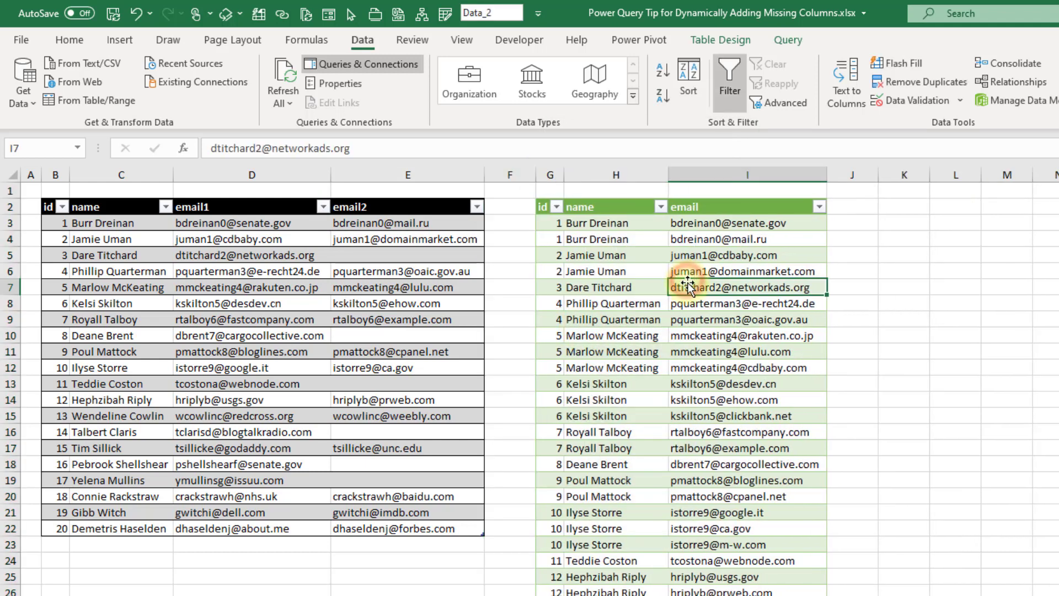
right_click(687, 285)
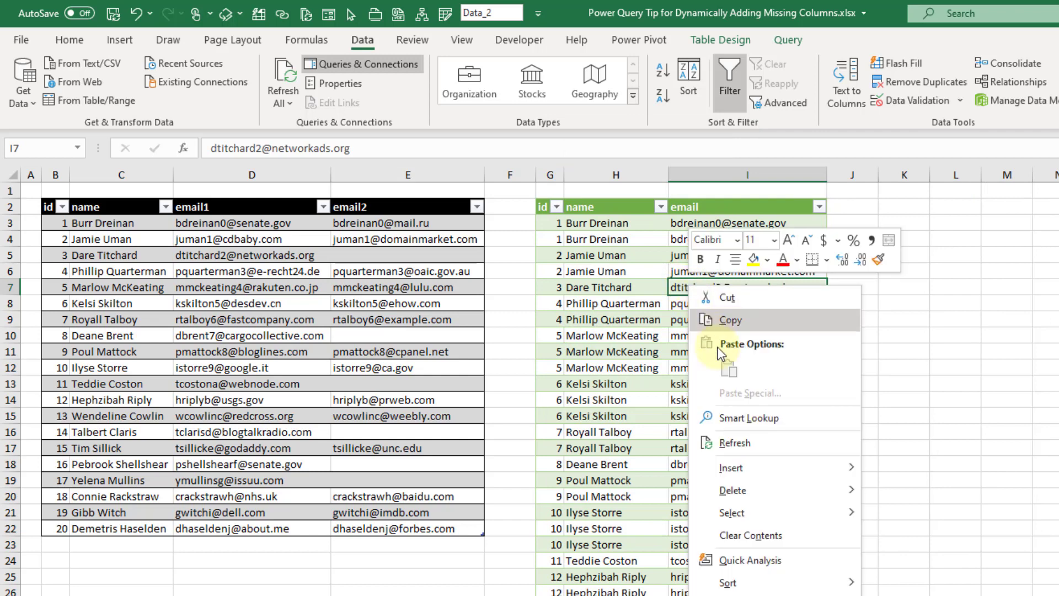
left_click(739, 444)
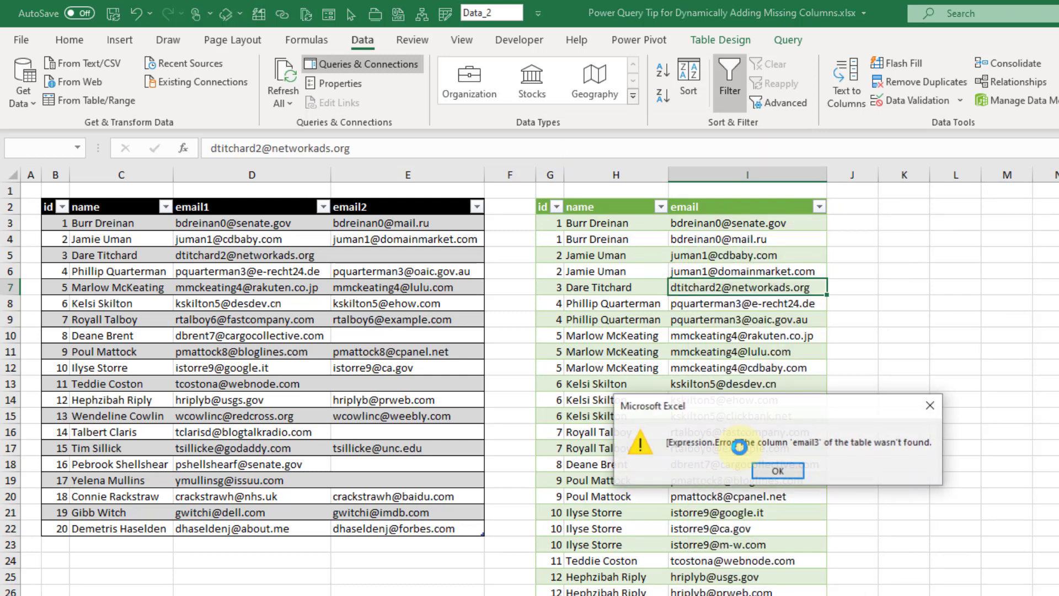
left_click_drag(751, 406, 707, 252)
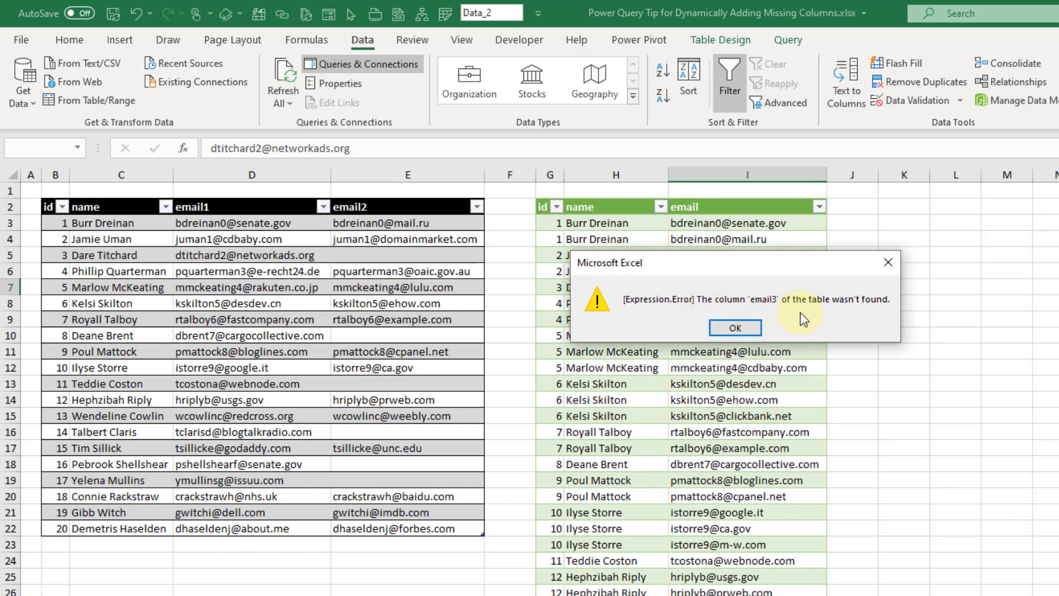
left_click(720, 329)
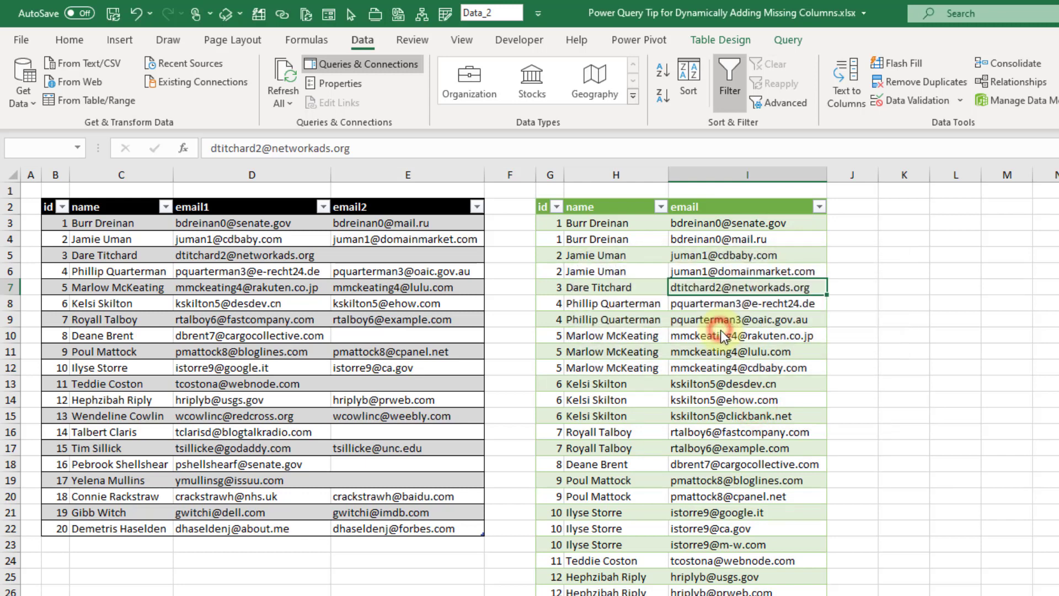
Undo the deletion of the email3 column in the source table.
left_click(466, 271)
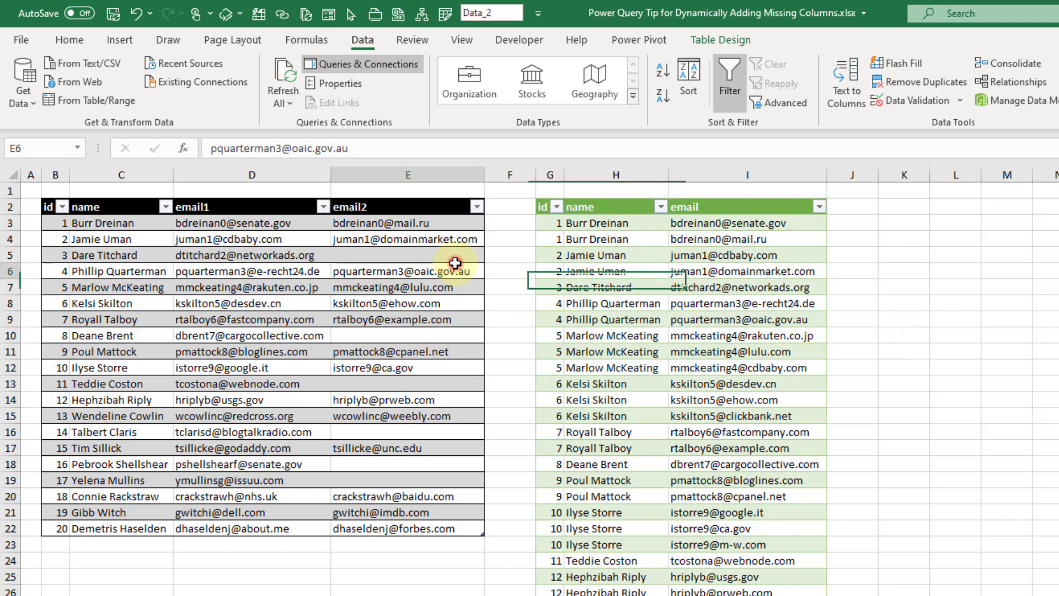
left_click(134, 16)
left_click(134, 17)
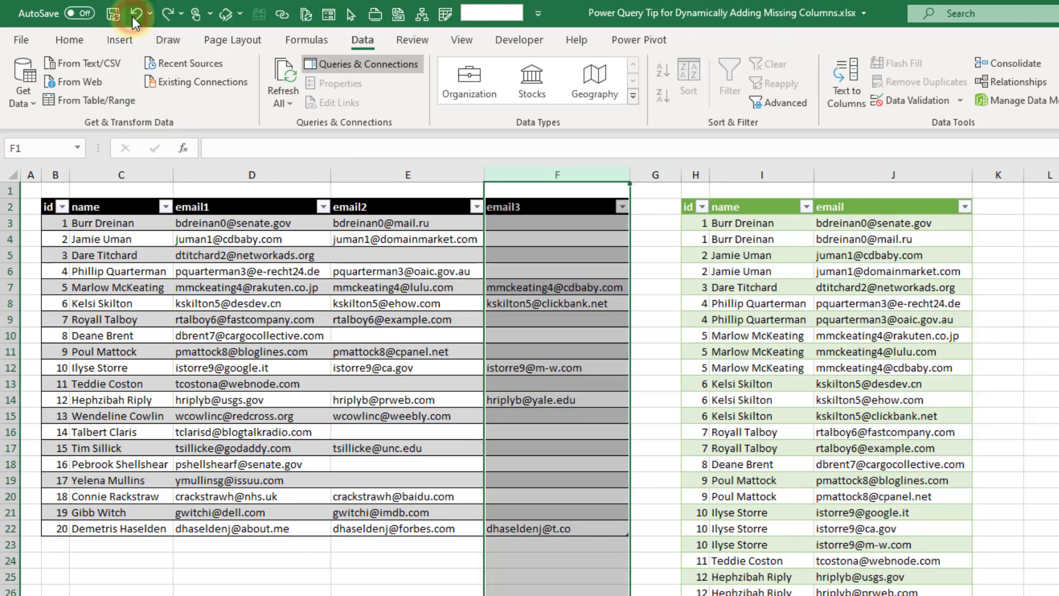
left_click(541, 260)
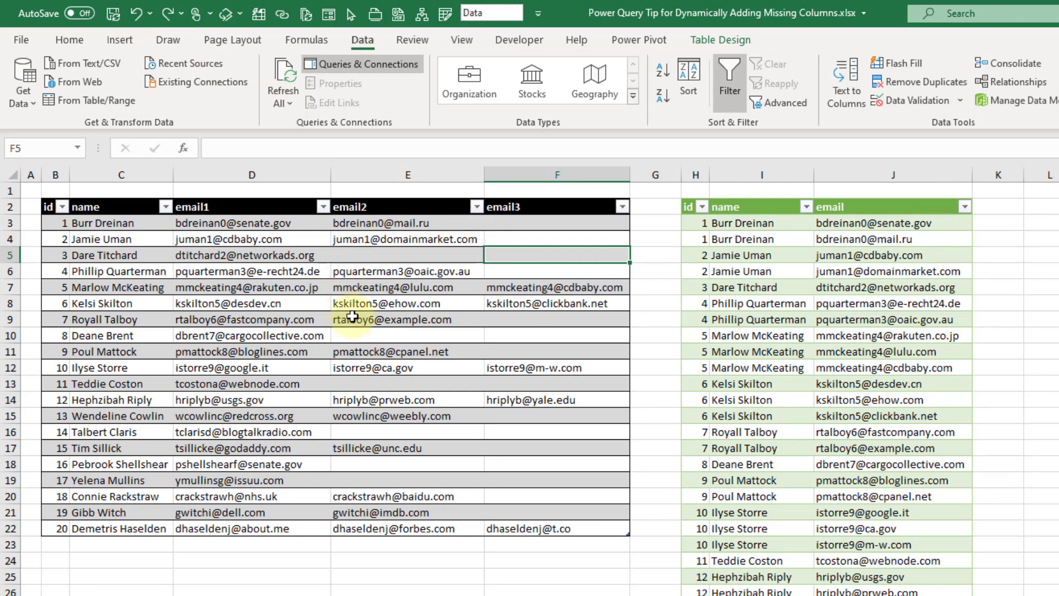
left_click(560, 205)
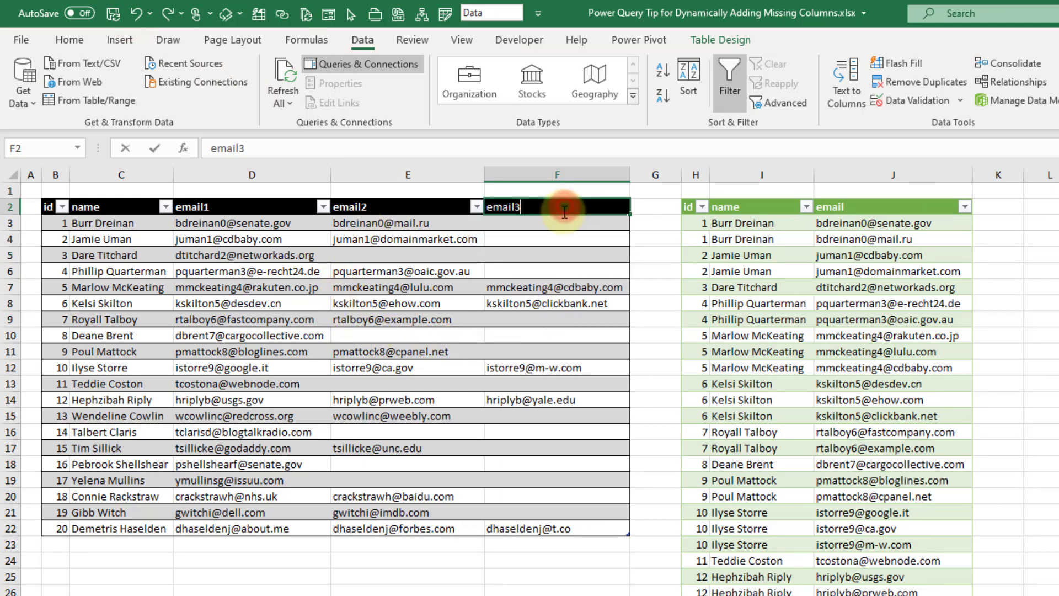
double_click(564, 201)
left_click(561, 229)
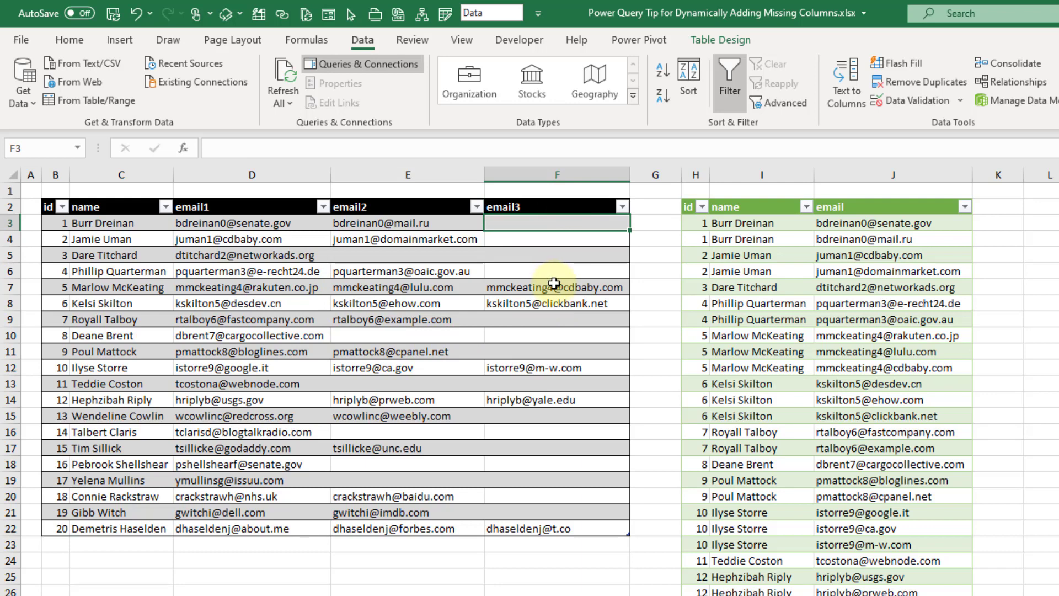
Launch the Power Query Editor for the workbook's queries.
left_click(27, 101)
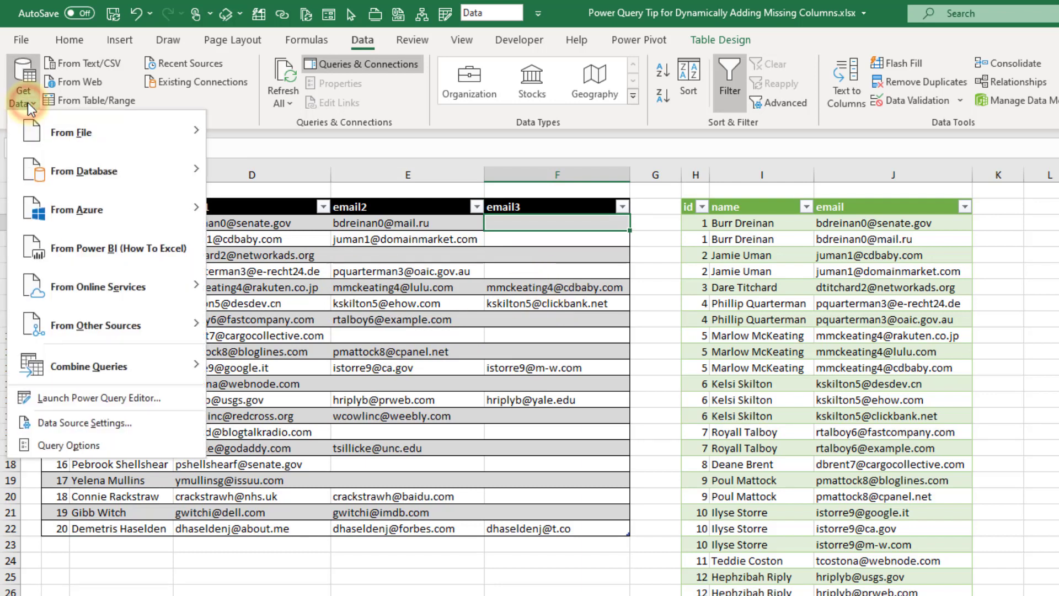
left_click(80, 399)
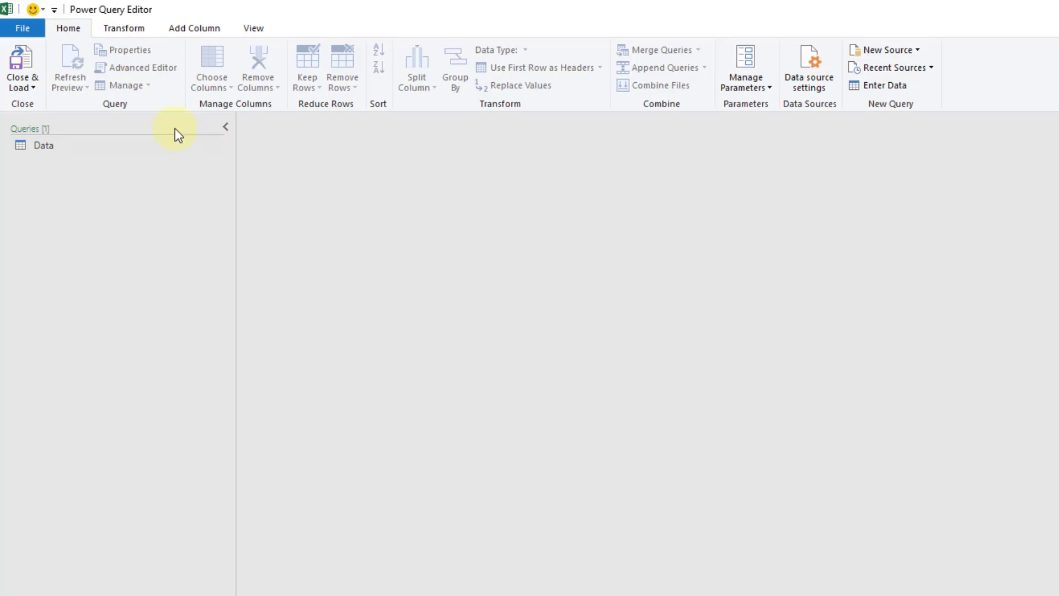
left_click(71, 26)
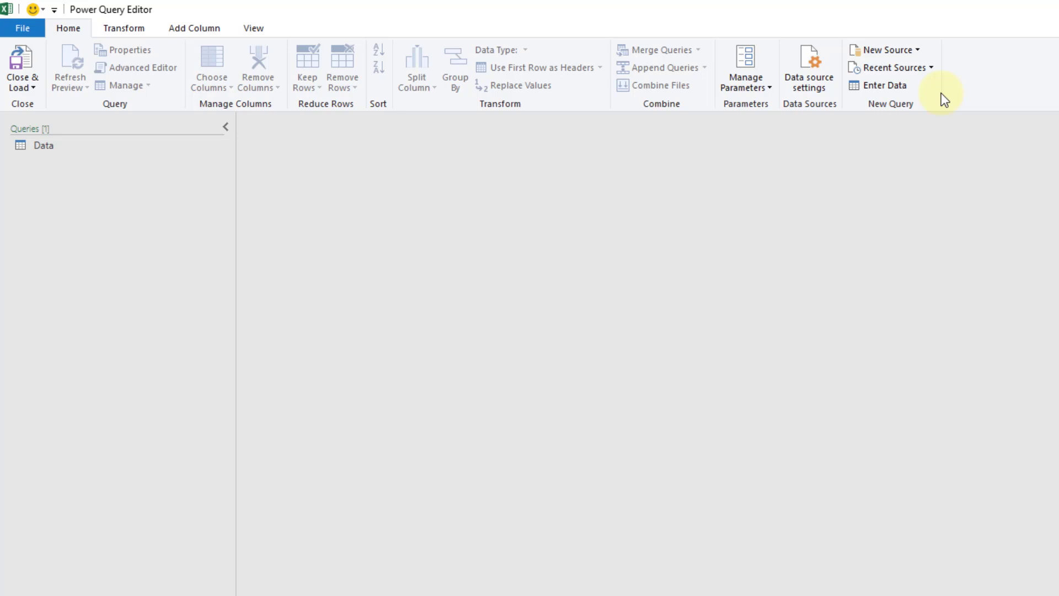
Start a manually entered table and fill Column1 with the rows id, name, email1, email2 and email3.
left_click(882, 86)
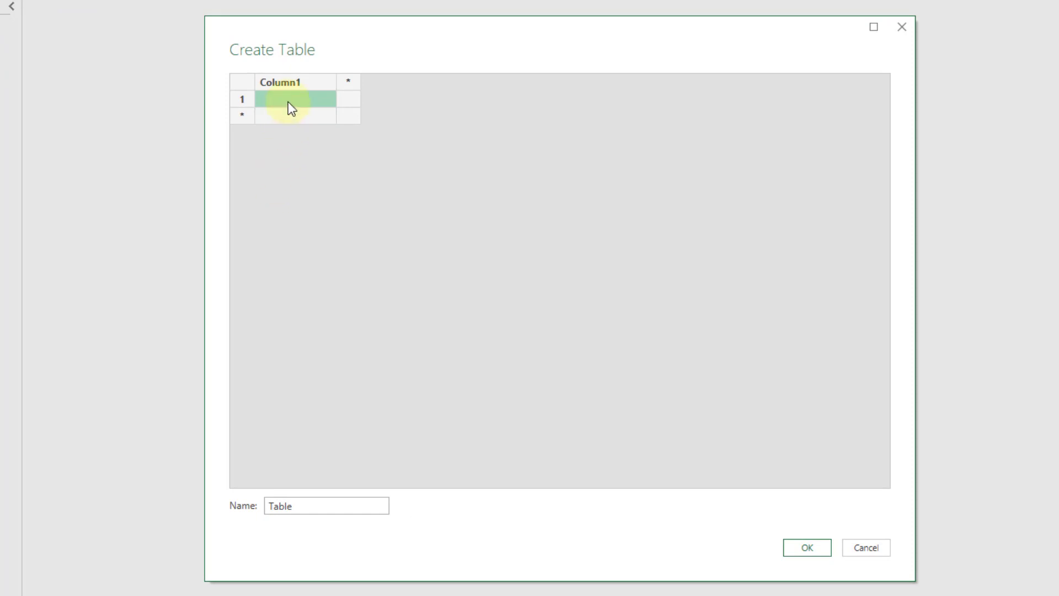
type("id")
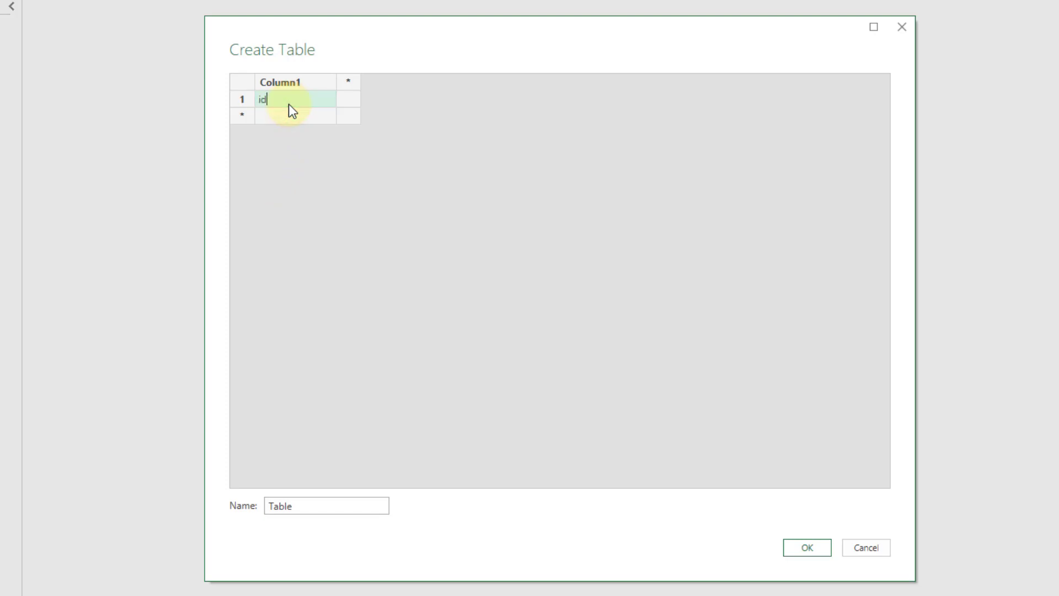
key("Return")
type("name")
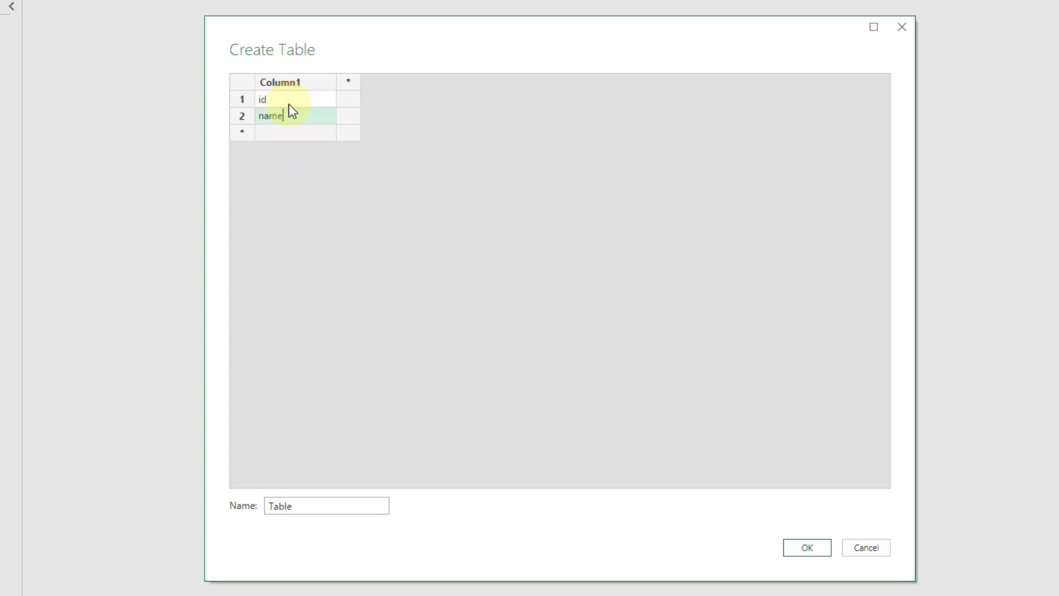
key("Return")
type("email1")
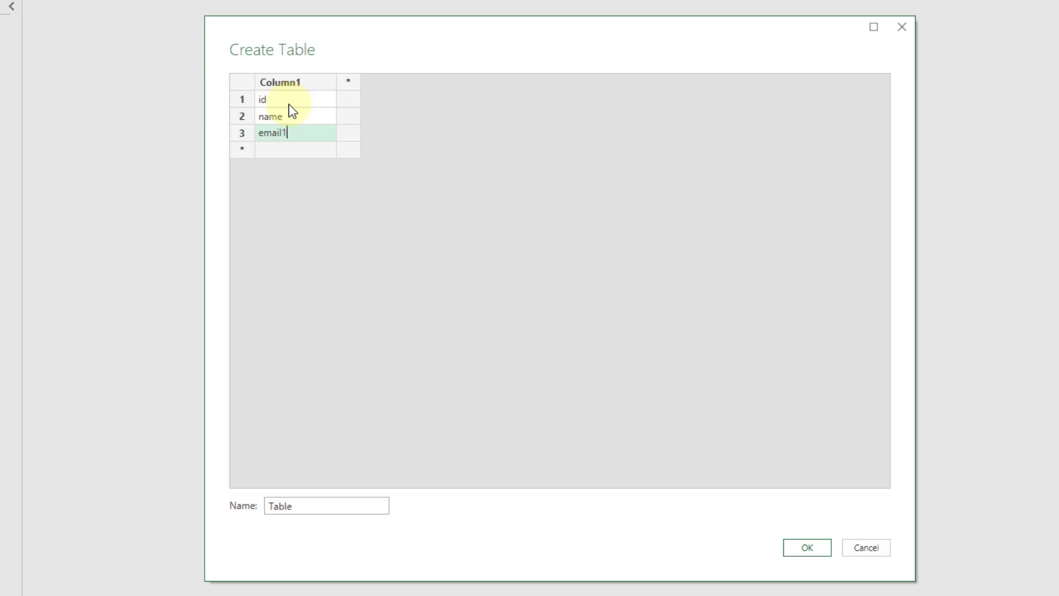
key("Return")
type("email2")
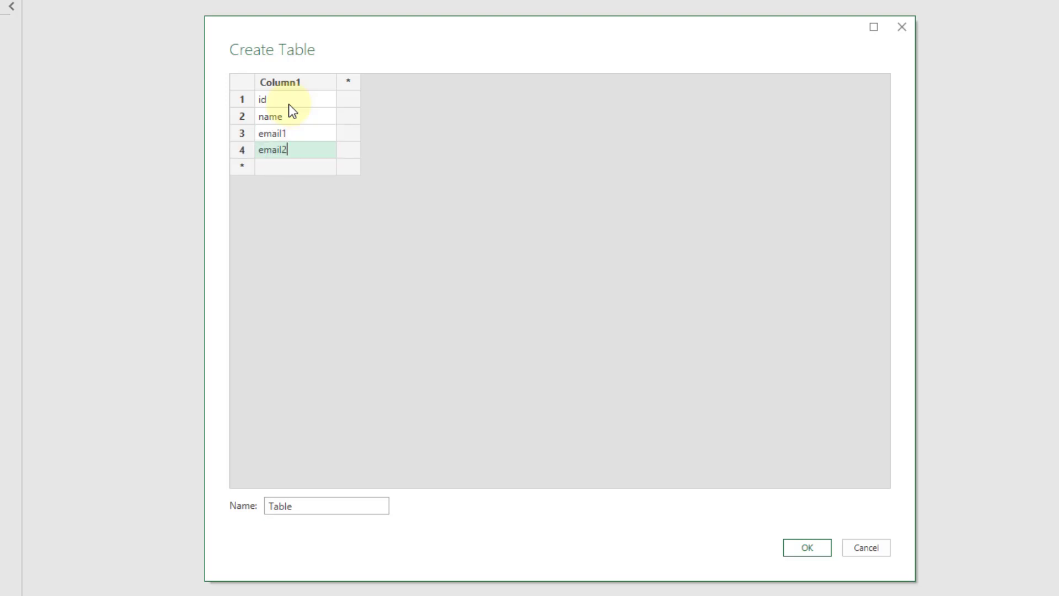
key("Return")
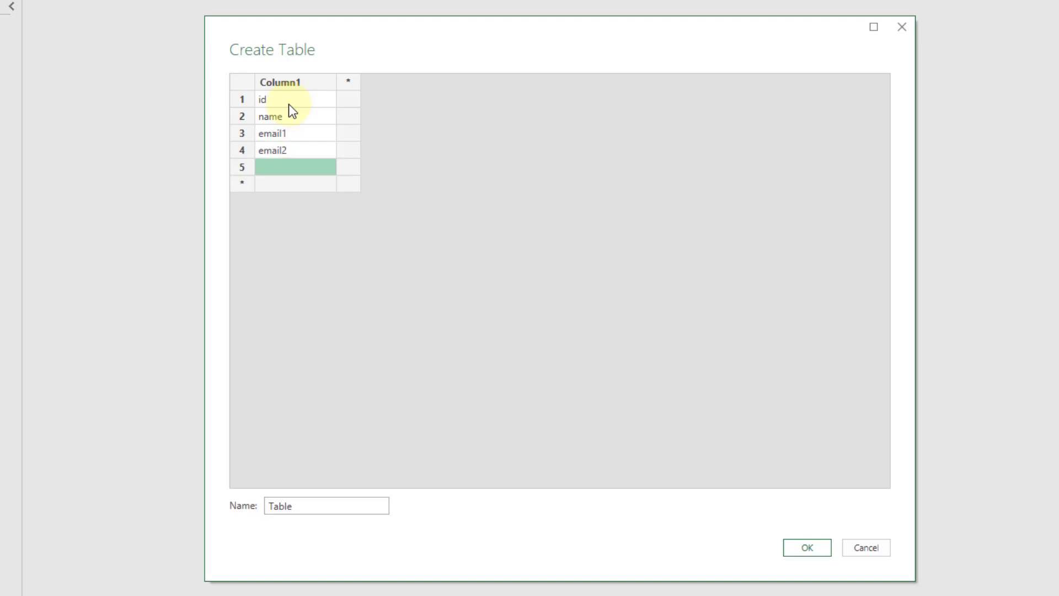
type("email3")
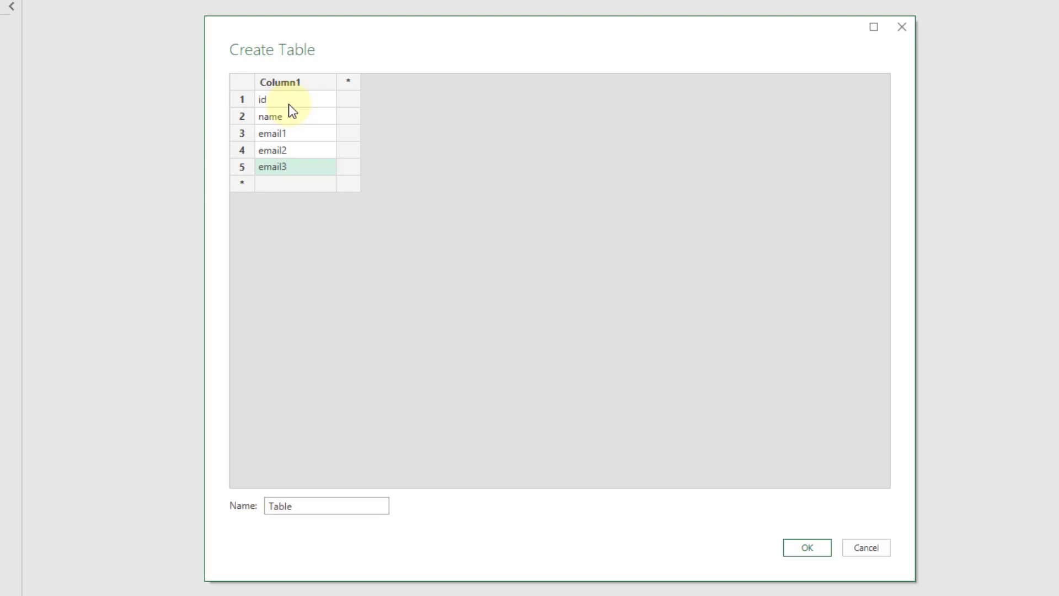
Name the manually entered table ColumnNames and create it as a query.
left_click_drag(324, 508, 252, 502)
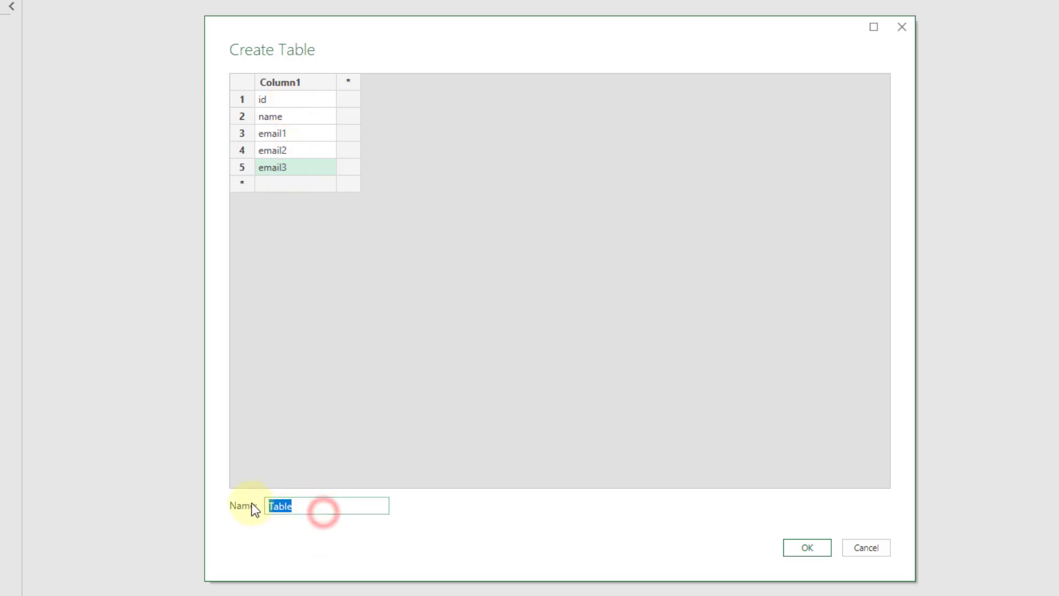
type("ColumnN")
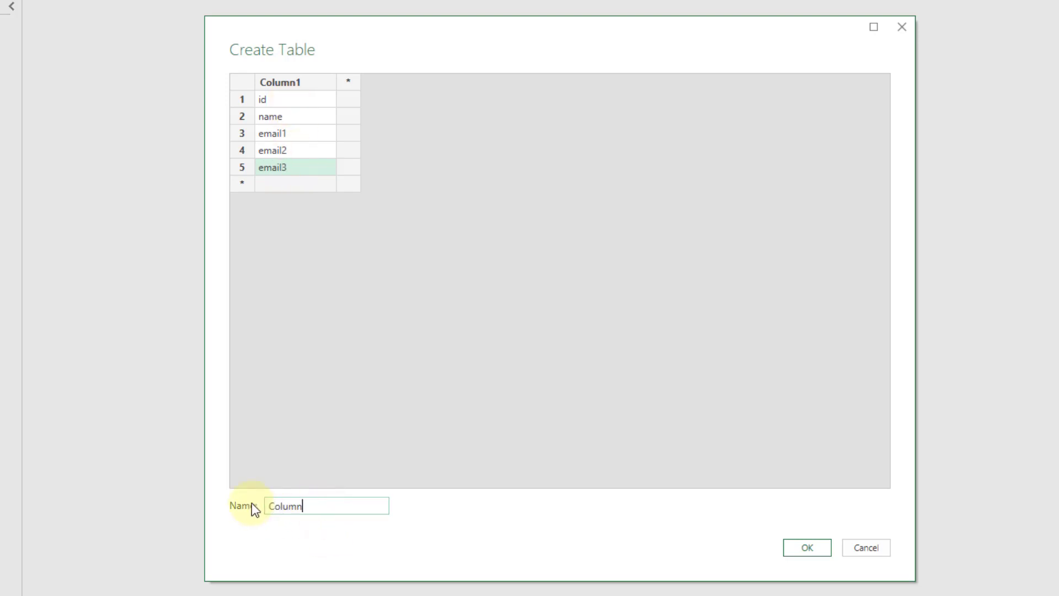
type("ames")
left_click(817, 548)
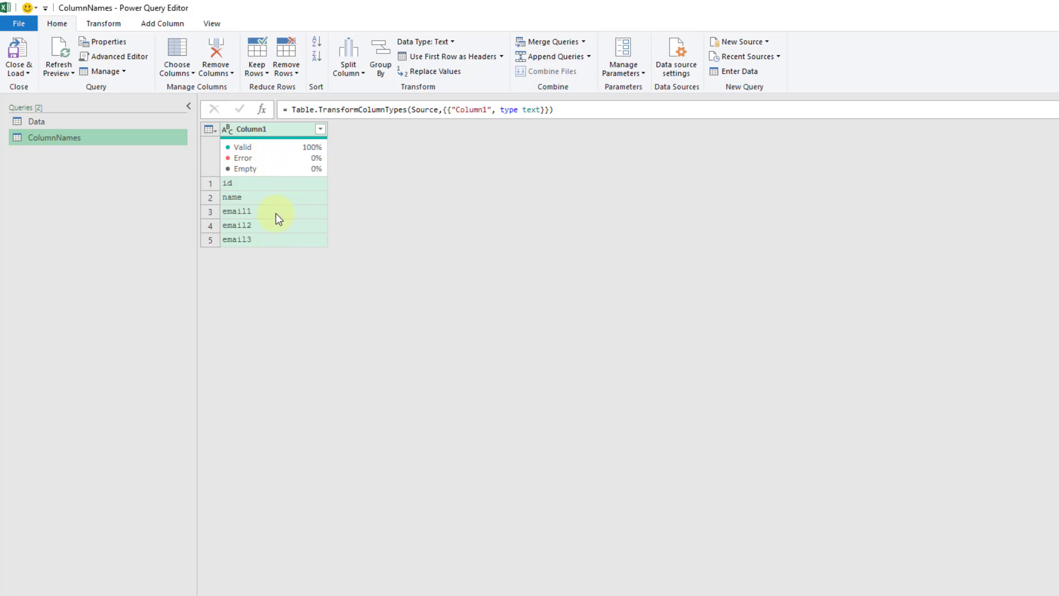
Transpose the ColumnNames table and promote its first row to headers.
left_click(112, 25)
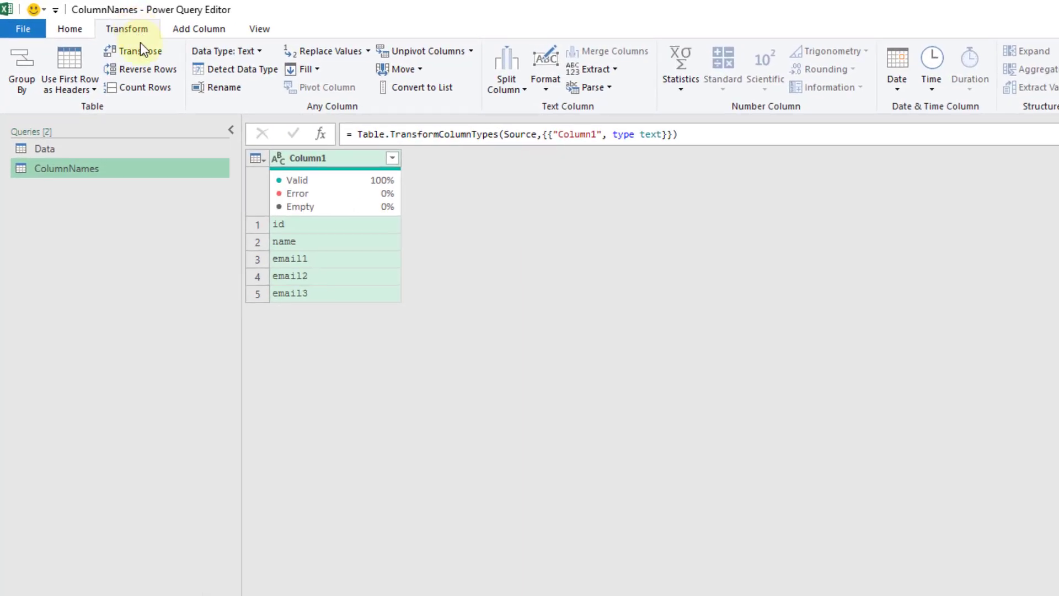
left_click(141, 50)
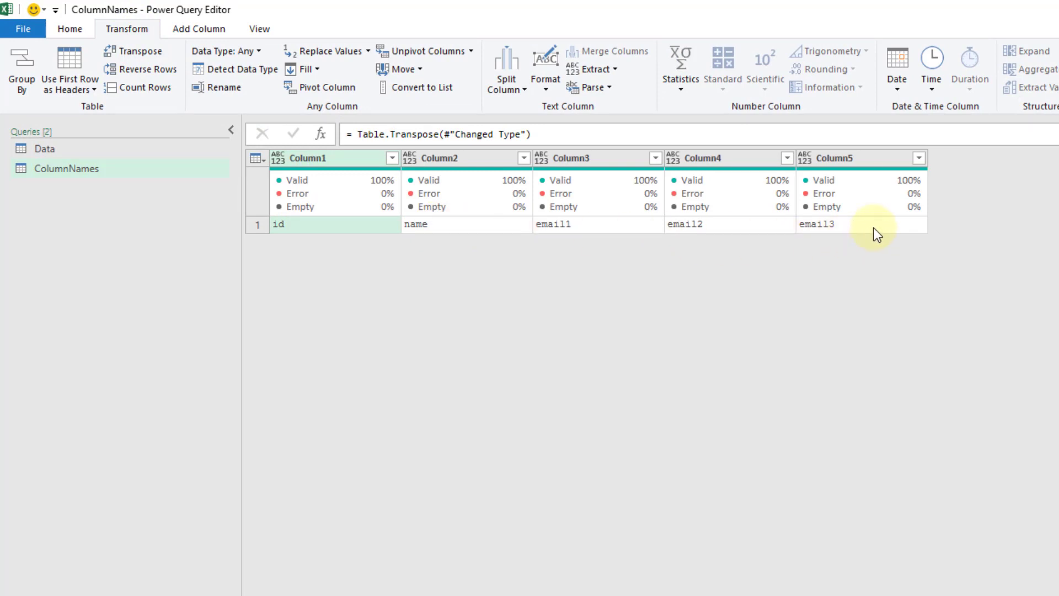
left_click(74, 92)
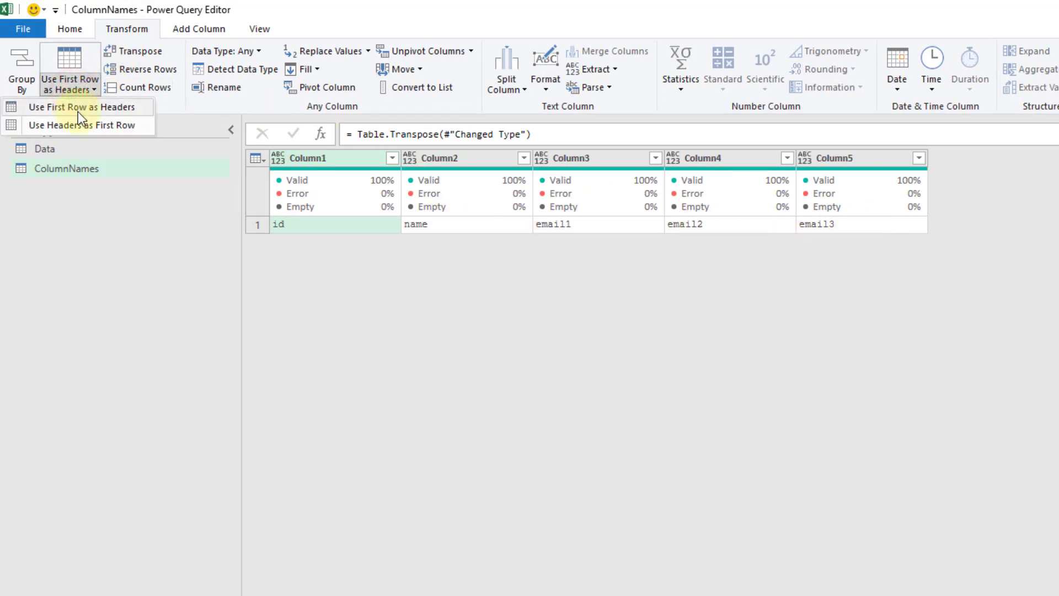
left_click(78, 112)
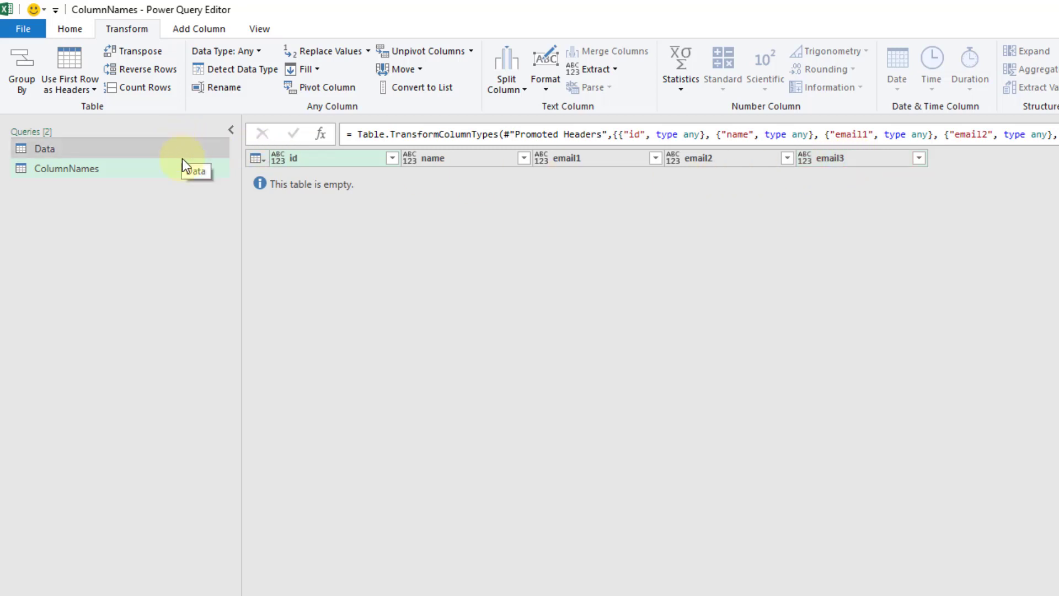
Set the data type of the id column in ColumnNames to Whole Number.
left_click(276, 159)
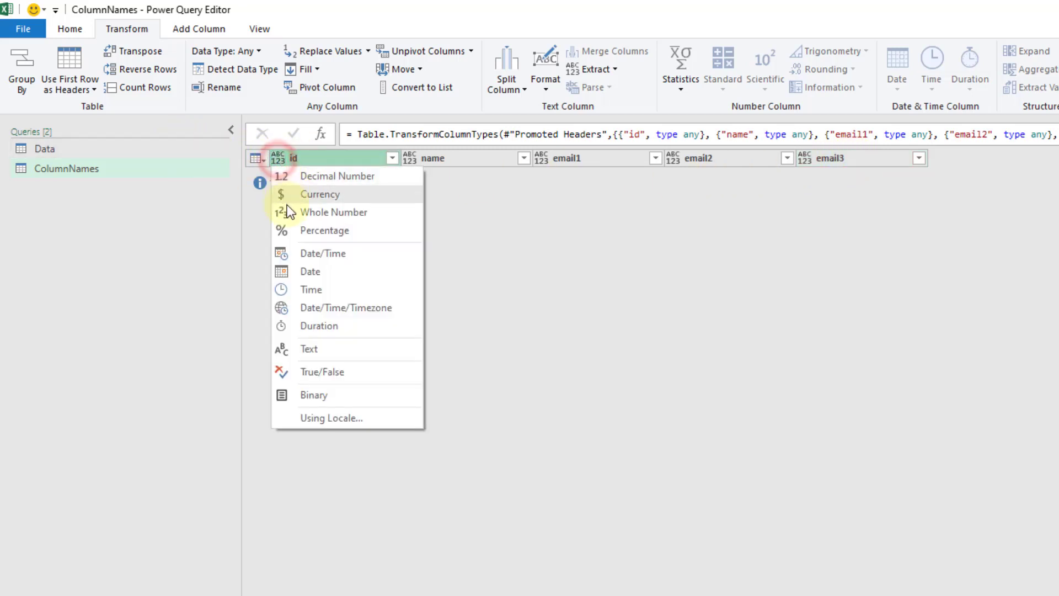
left_click(289, 213)
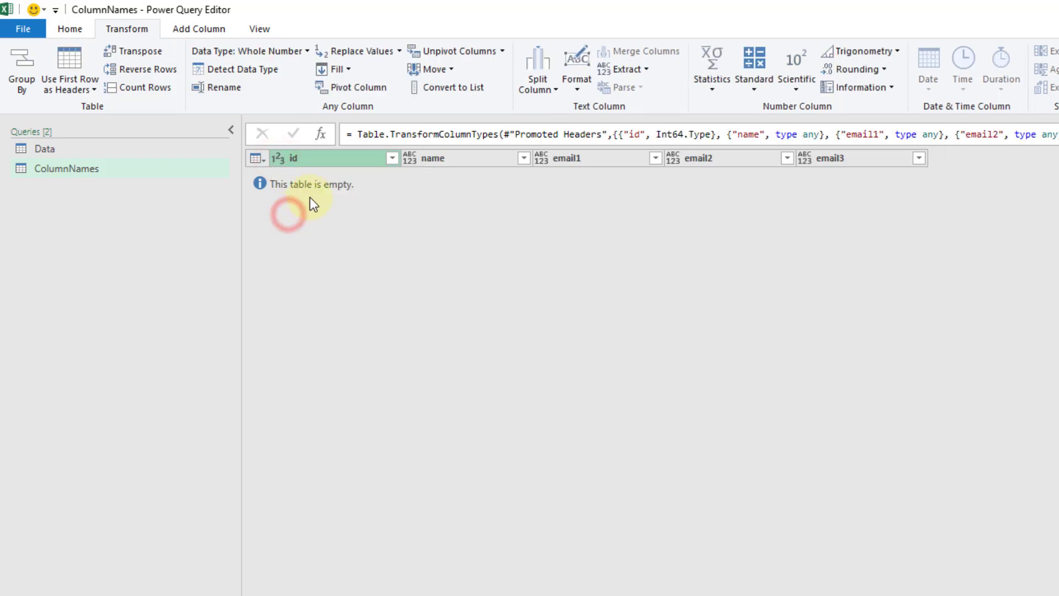
Set the data type of the name, email1, email2 and email3 columns in ColumnNames to Text.
left_click(464, 160)
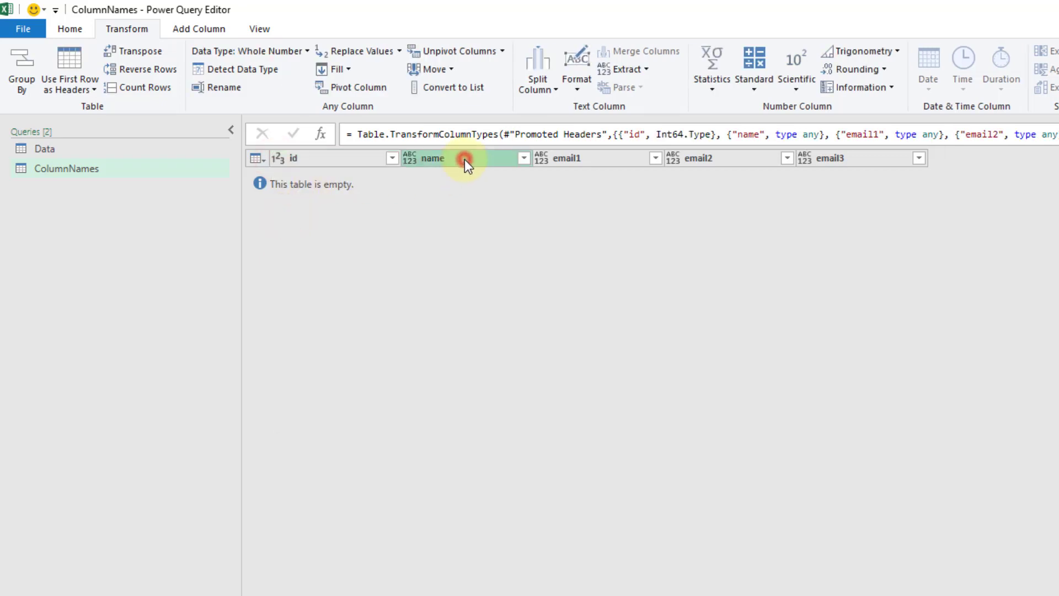
left_click(820, 158, "shift")
left_click(805, 158)
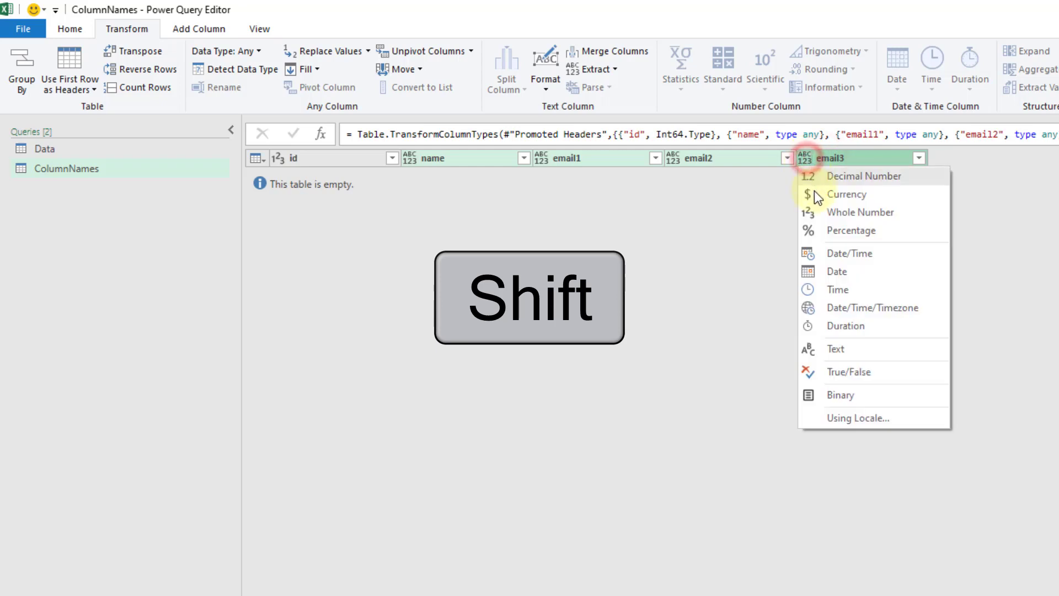
left_click(809, 348)
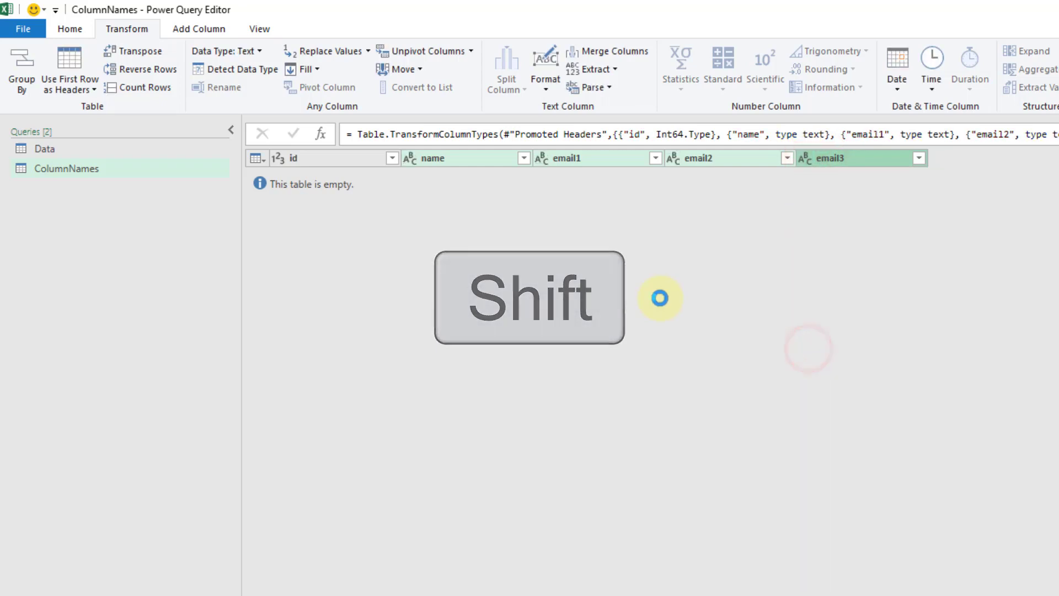
Compare the columns in the Data query's Changed Type and Source steps with those of the ColumnNames query.
left_click(91, 151)
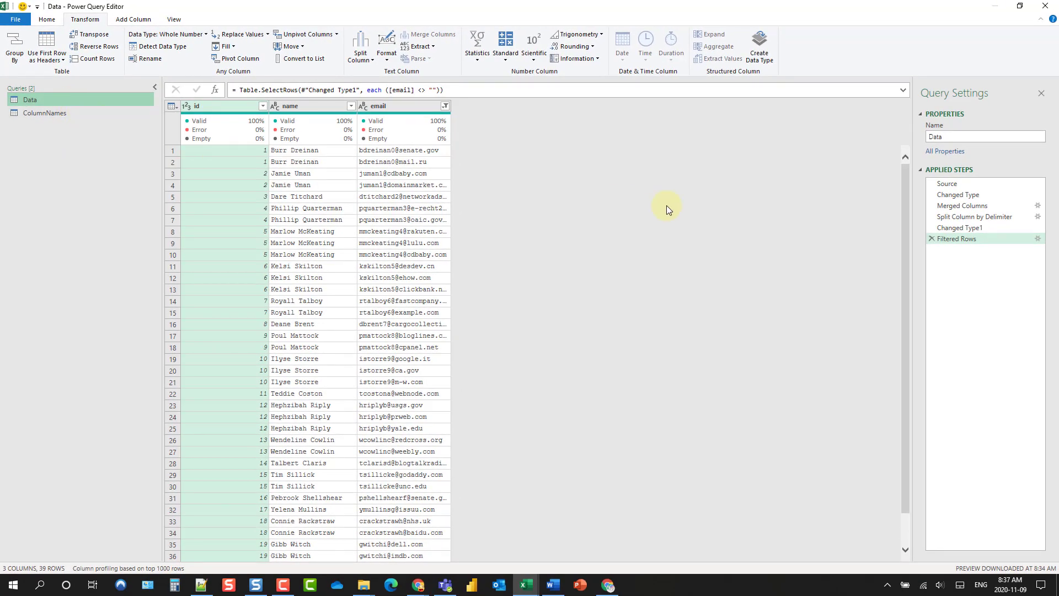
left_click(953, 196)
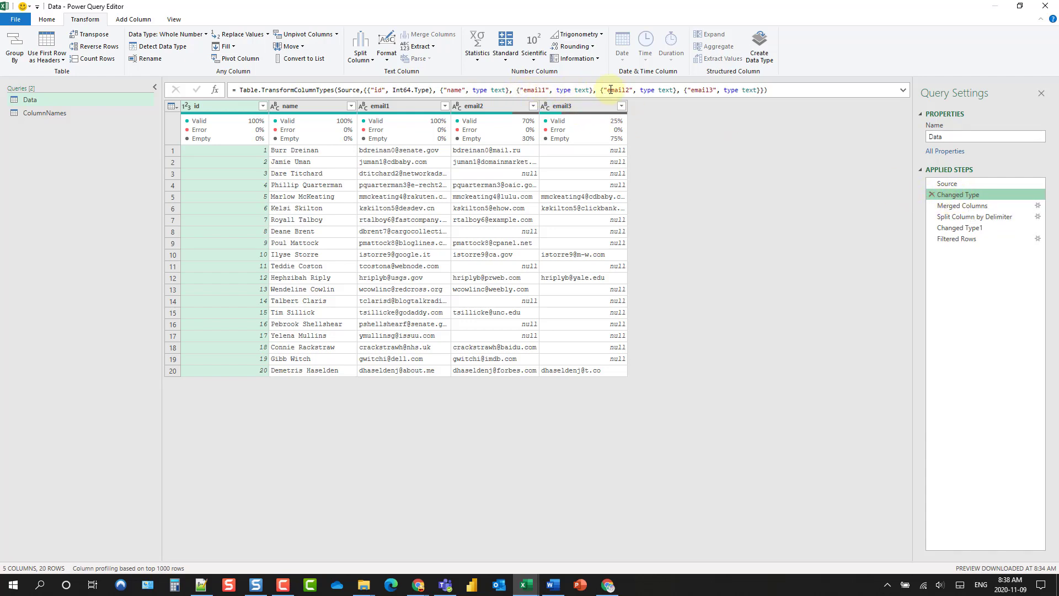
left_click(956, 184)
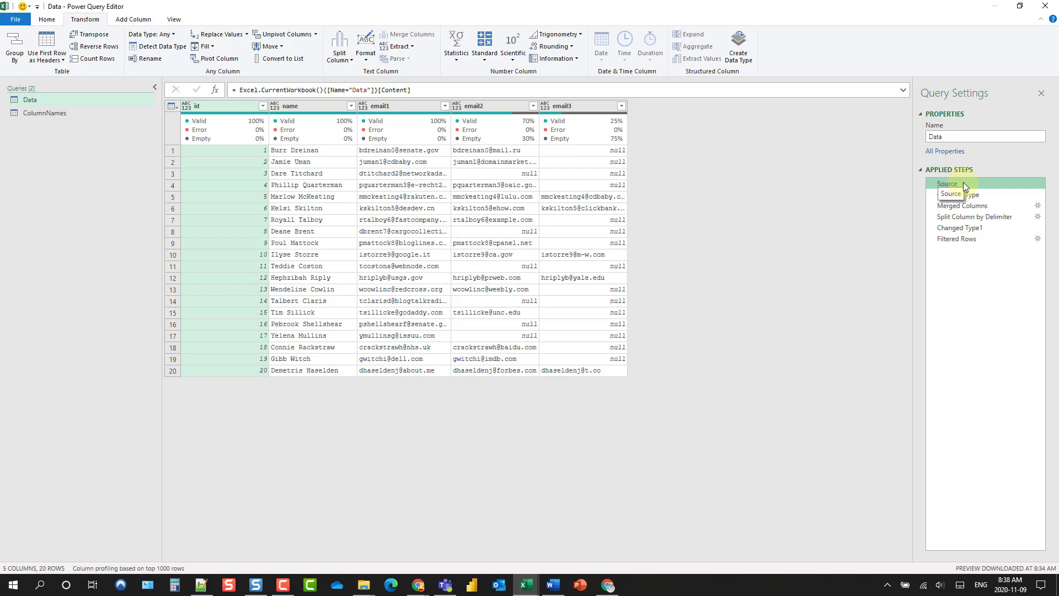
left_click(77, 113)
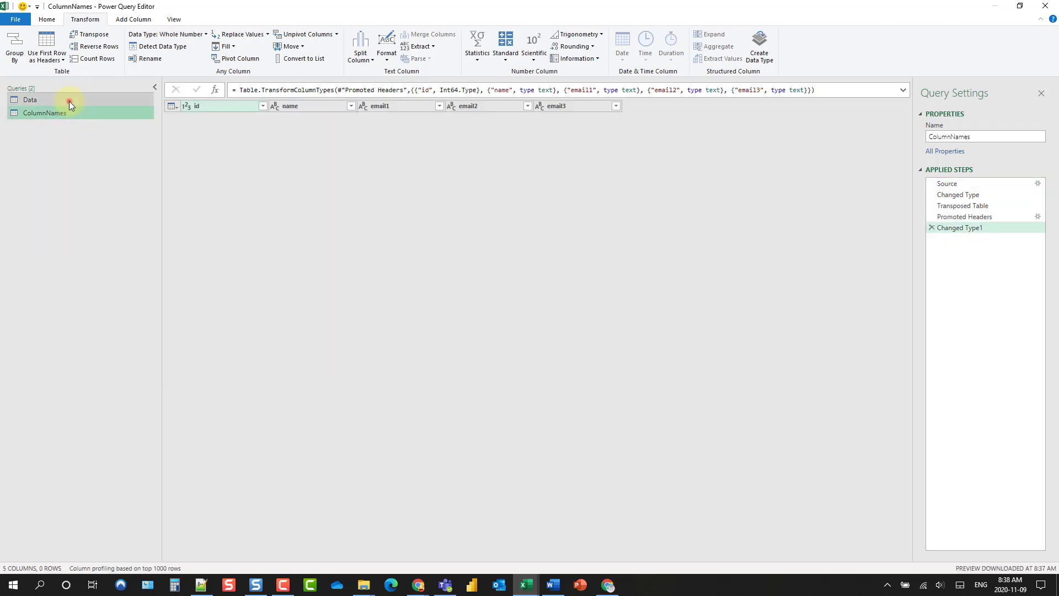
left_click(69, 102)
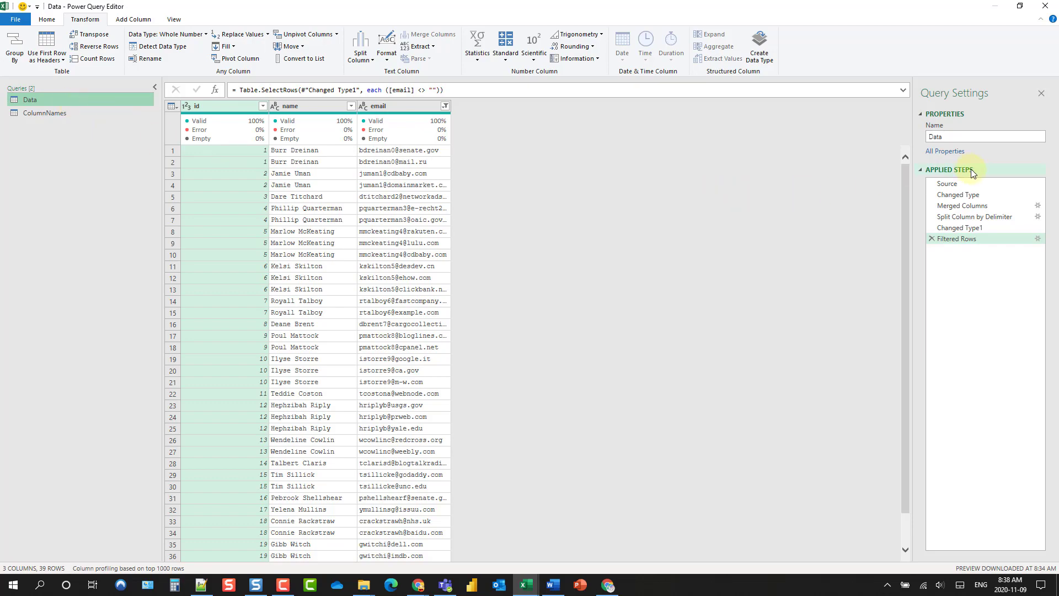
Insert an Append Queries step directly after Source in the Data query, appending the ColumnNames table.
left_click(958, 184)
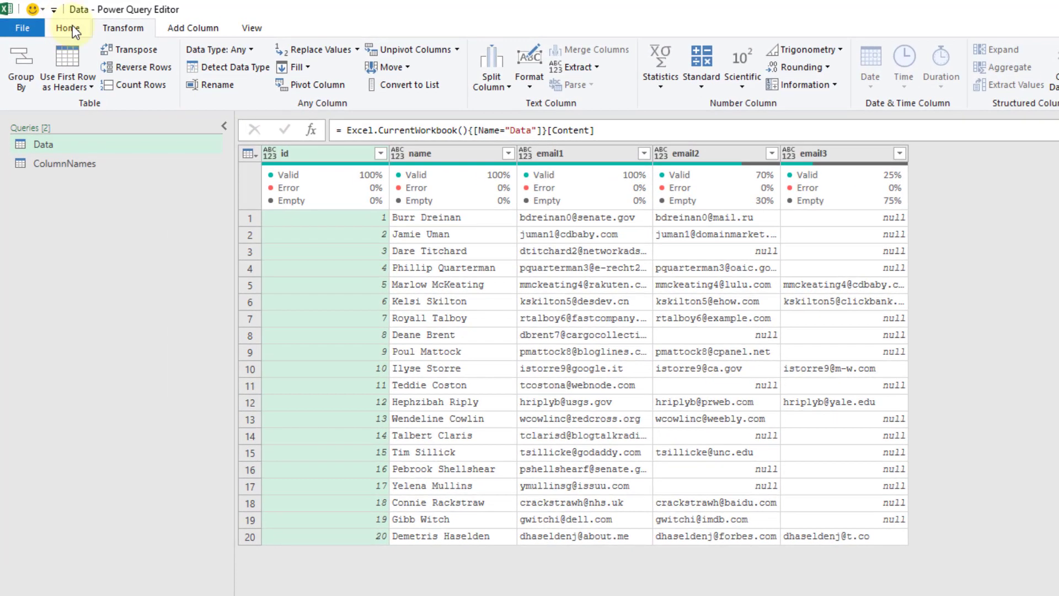
left_click(67, 28)
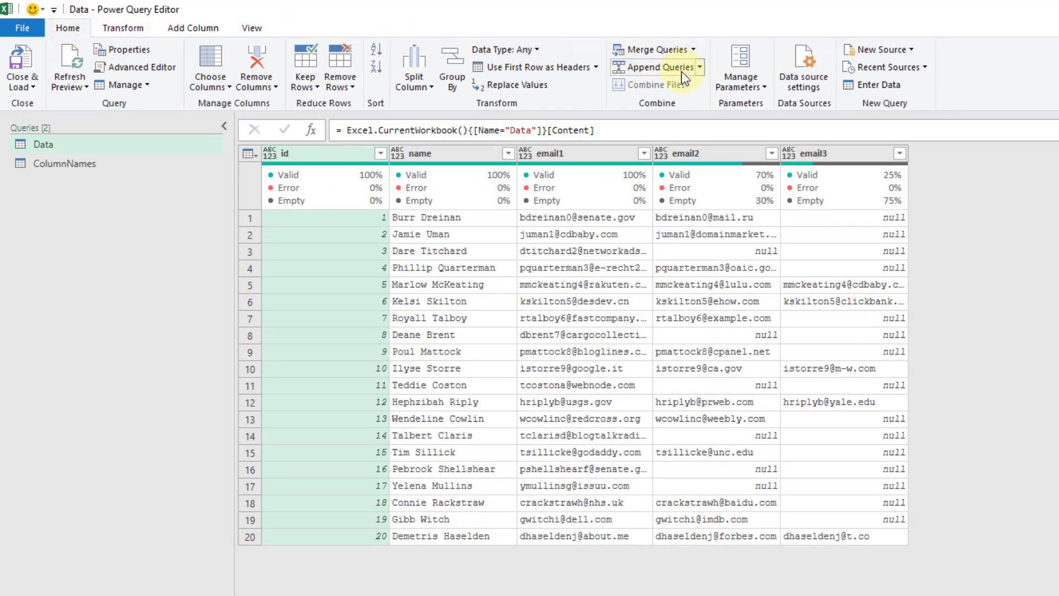
left_click(700, 68)
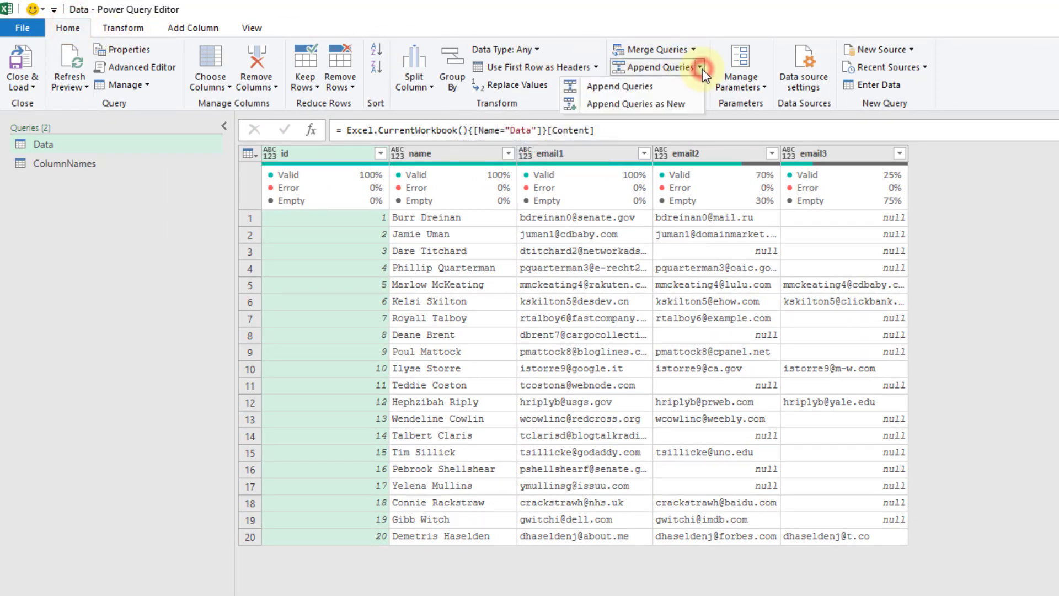
left_click(667, 87)
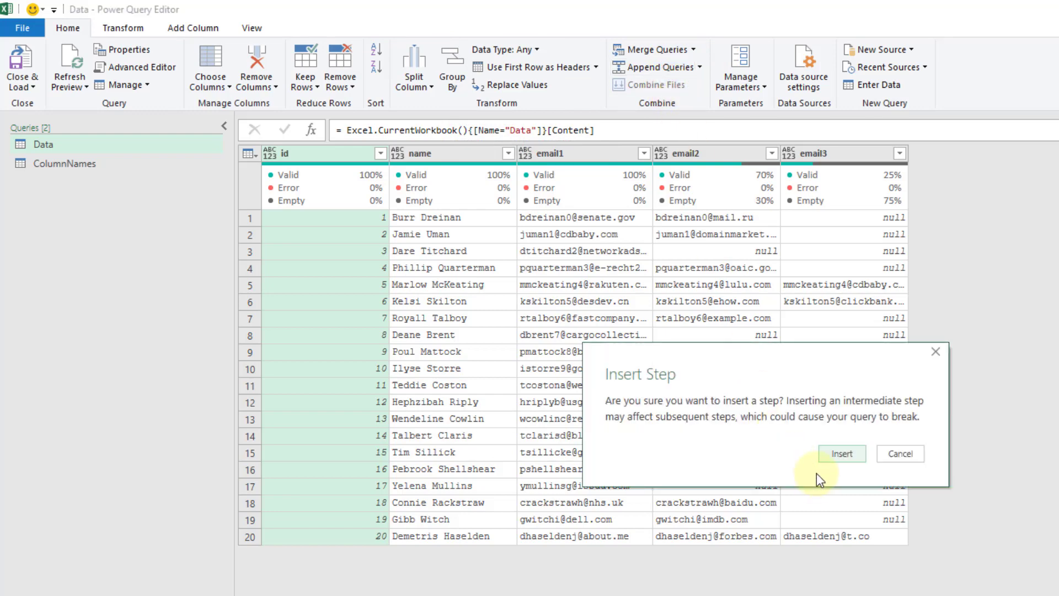
left_click(842, 457)
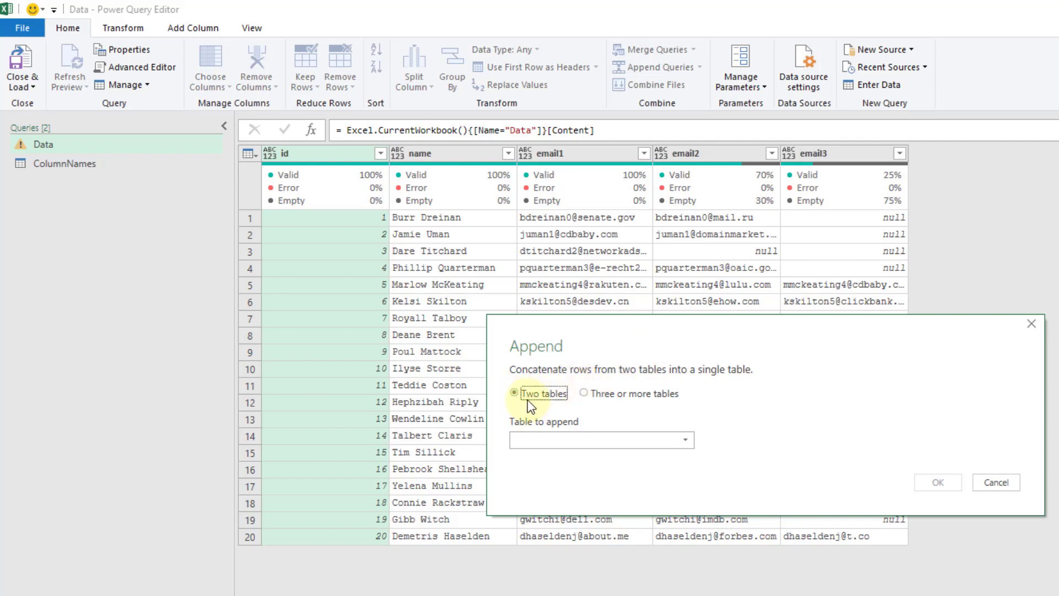
left_click(540, 441)
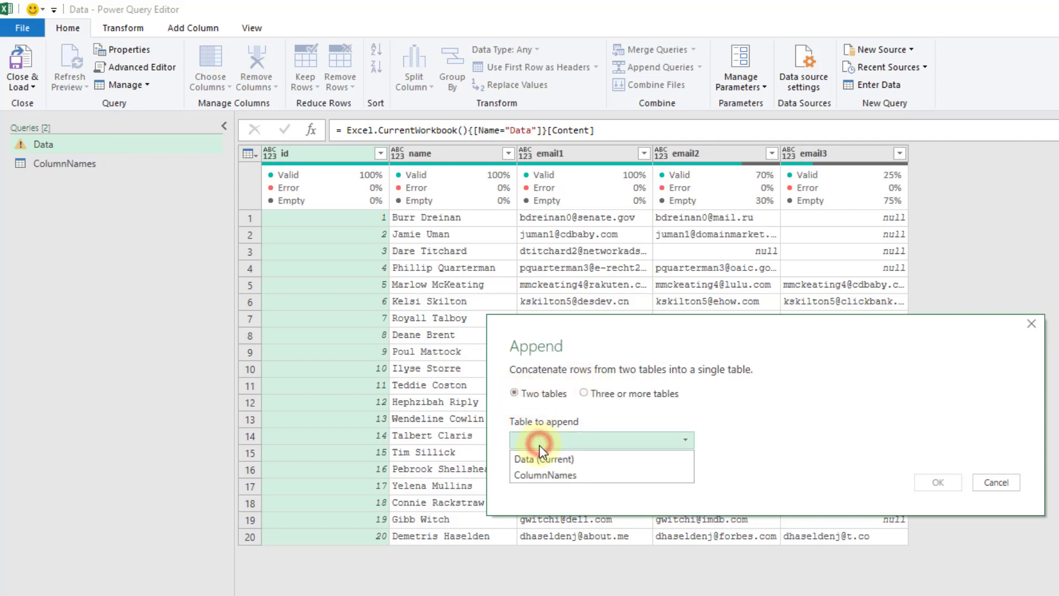
left_click(545, 475)
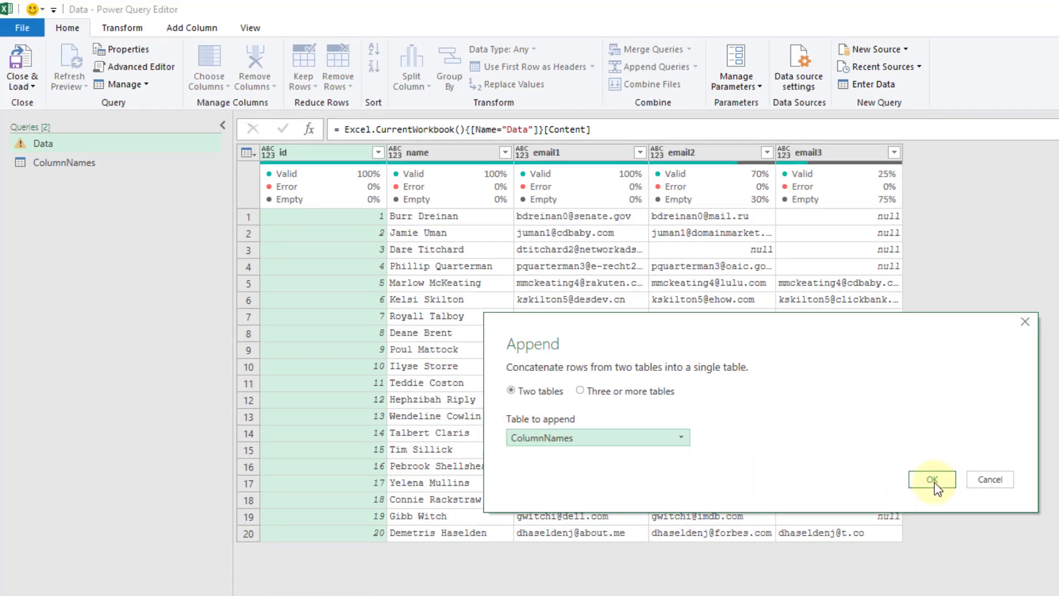
left_click(937, 482)
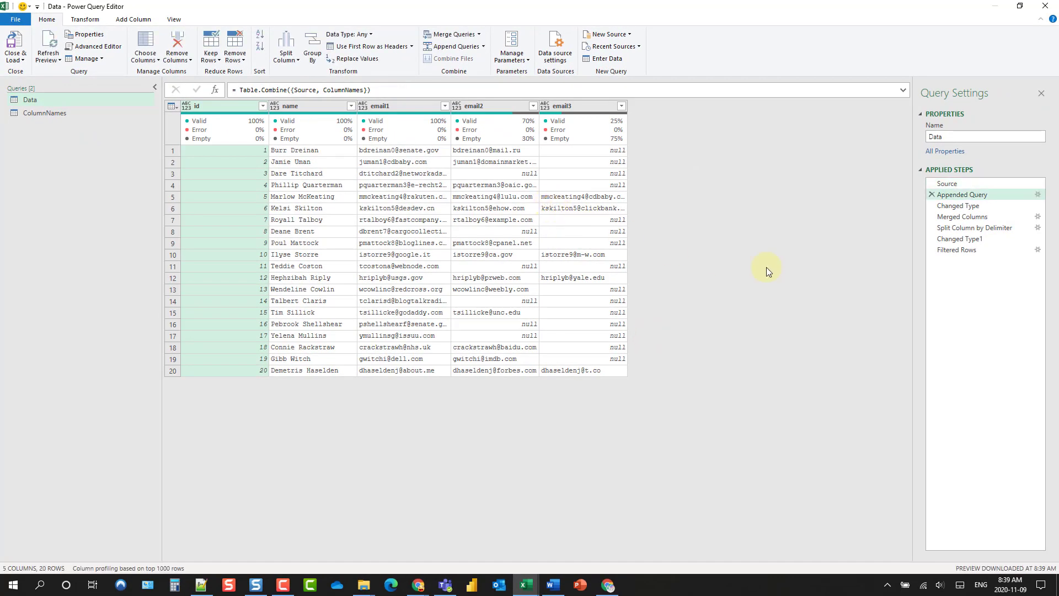
Display the Data query's Filtered Rows step, and close and load the queries to the workbook.
left_click(960, 254)
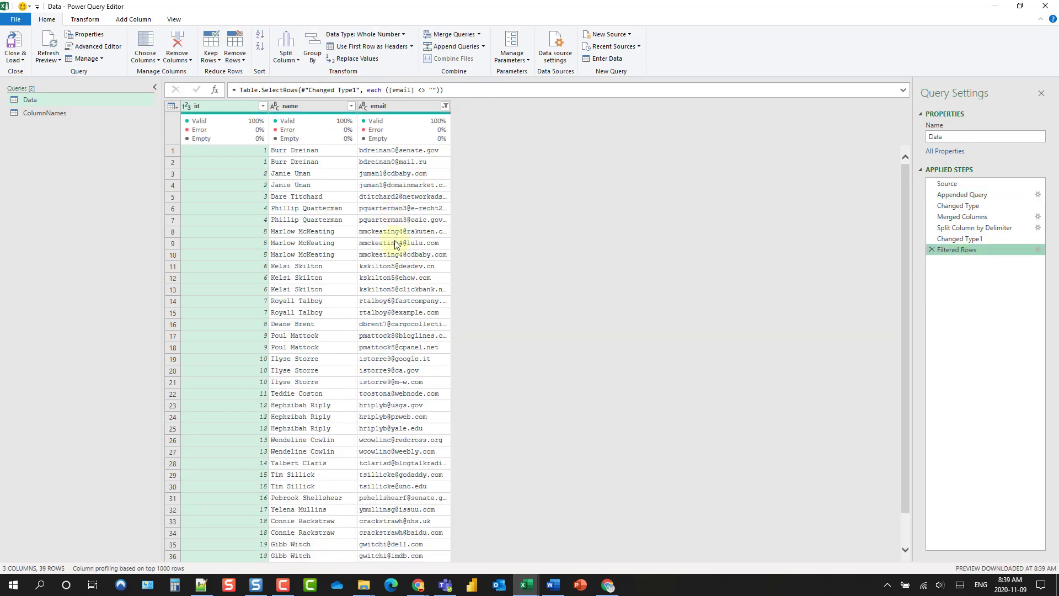
left_click(18, 46)
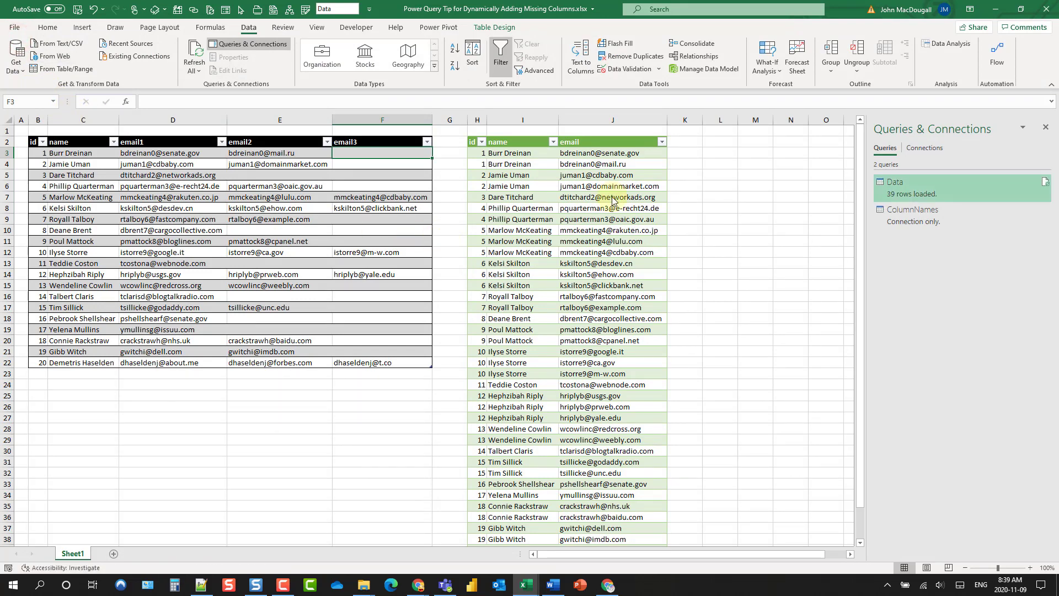
Delete worksheet column F, which holds the source table's email3 column.
left_click(382, 118)
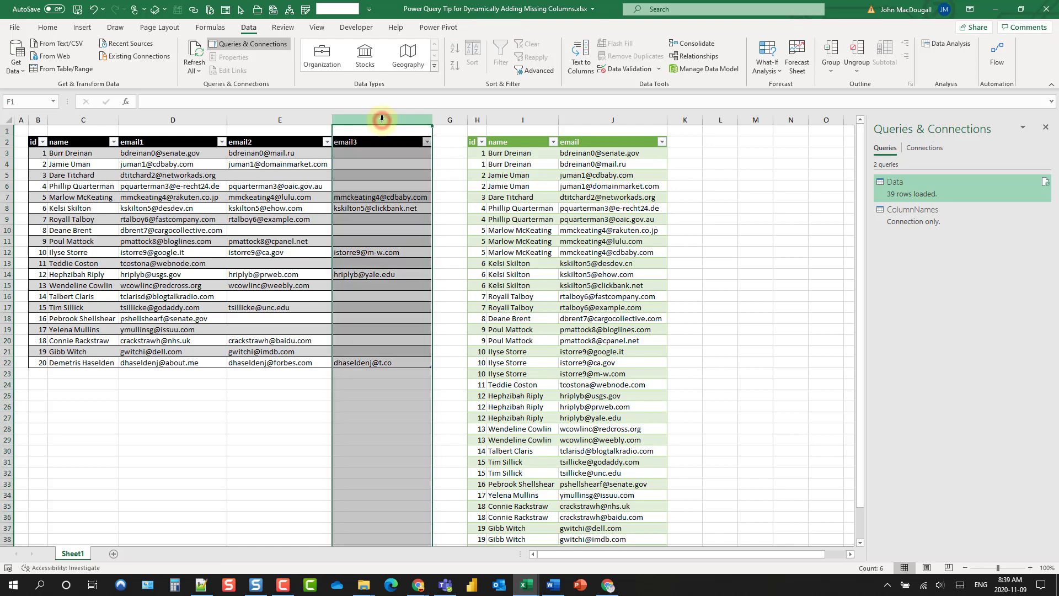
right_click(382, 118)
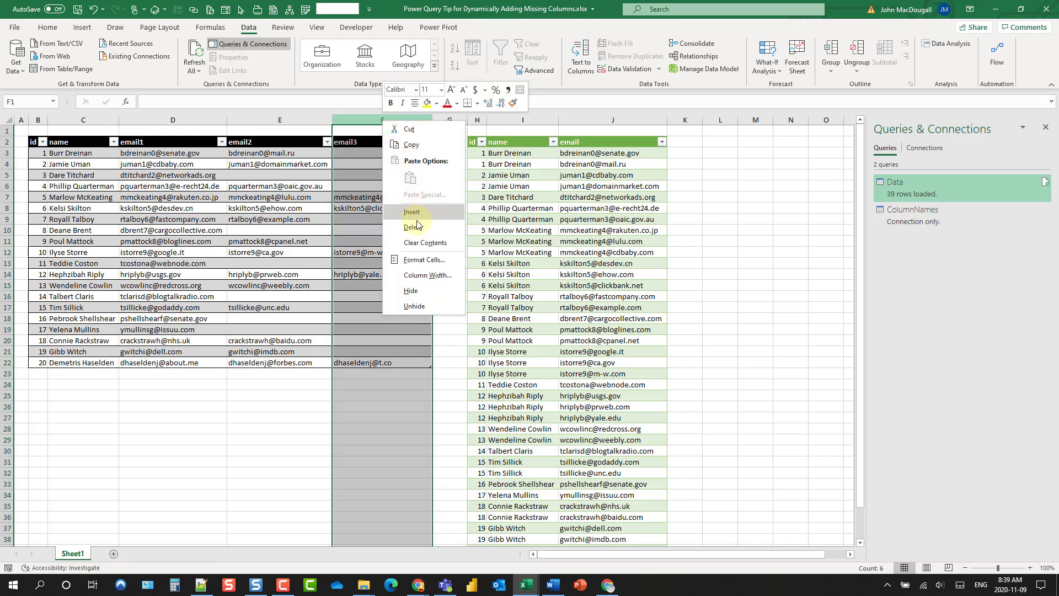
key("Escape")
key("ctrl+minus")
Refresh the green output table loaded from the Data query.
left_click(507, 186)
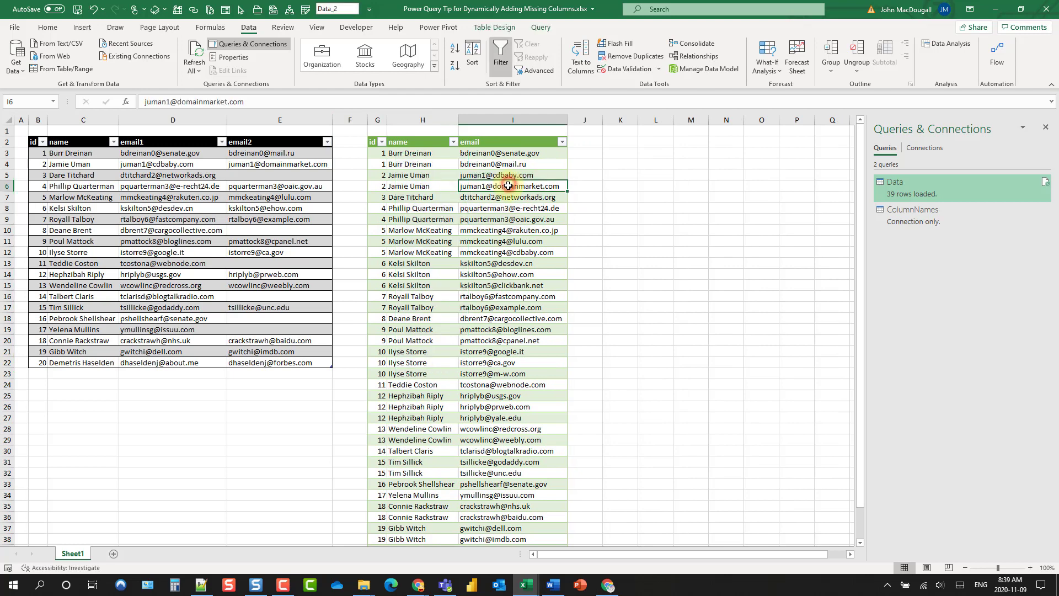
right_click(507, 186)
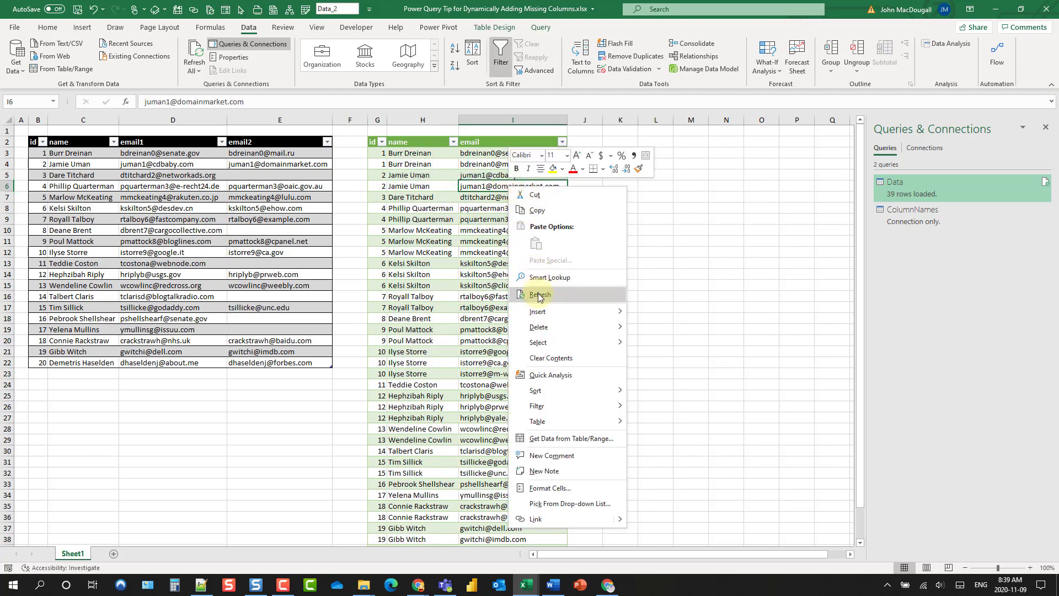
left_click(536, 291)
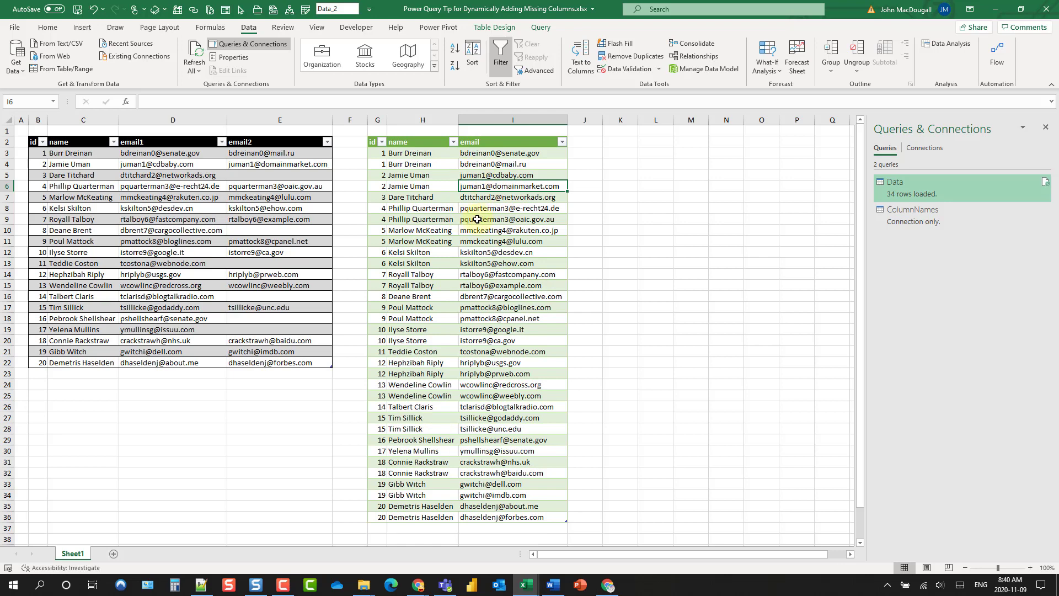
Reopen the Data query for editing and refresh the preview at its Source step.
left_click(917, 196)
left_click(916, 195)
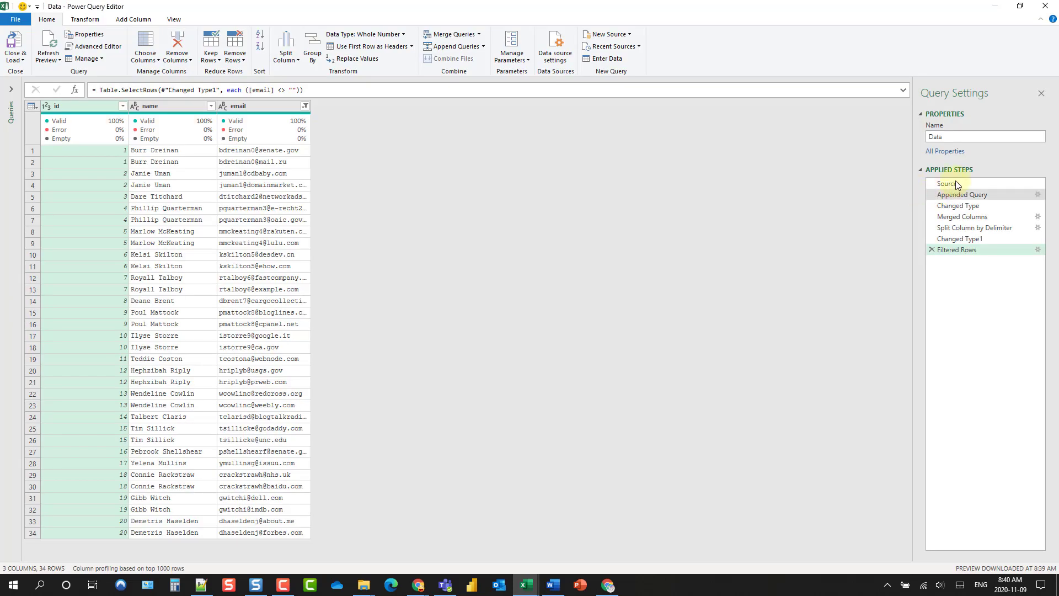
left_click(956, 182)
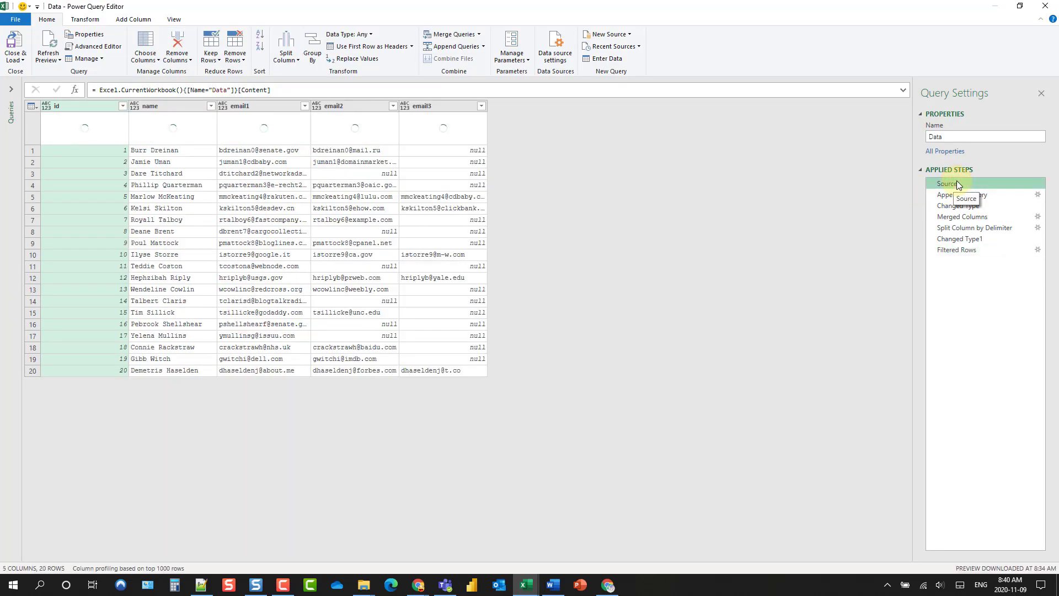
left_click(55, 60)
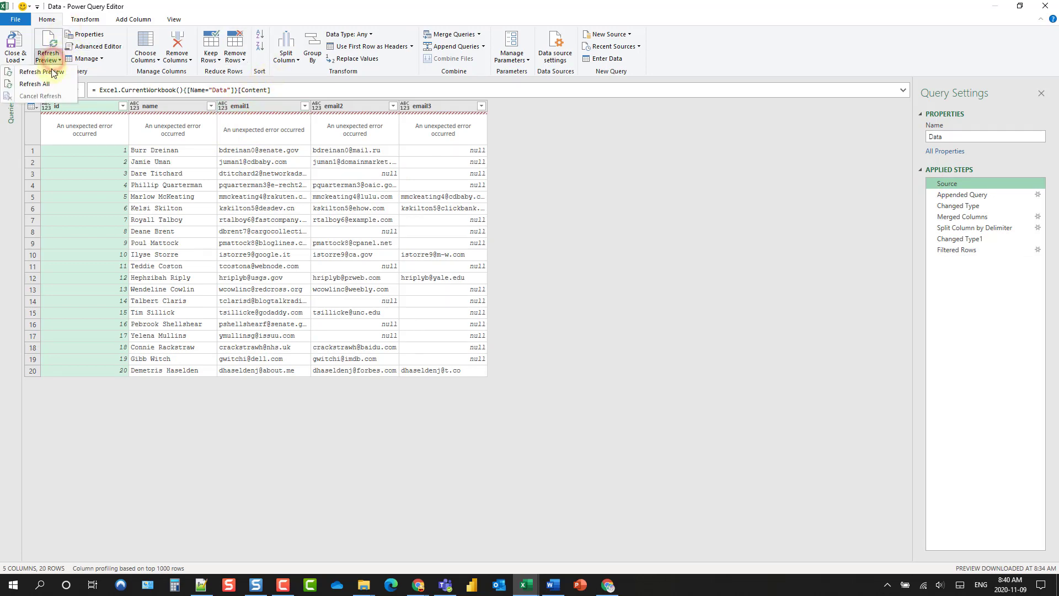
left_click(51, 72)
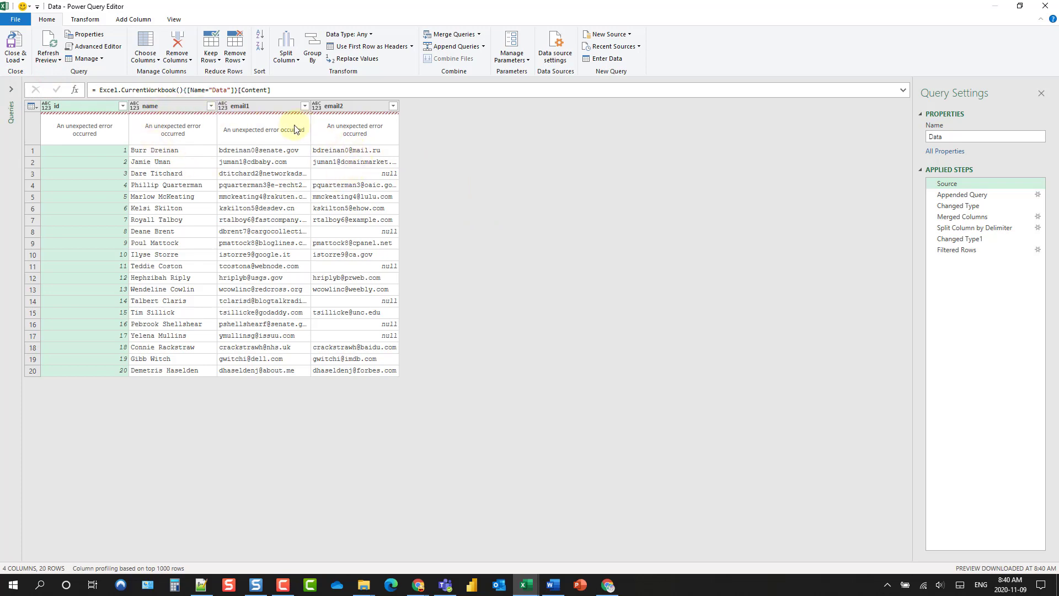
Examine the email1 and email2 columns in the Source step and the email3 column in the Appended Query step.
left_click(276, 107)
left_click(353, 107)
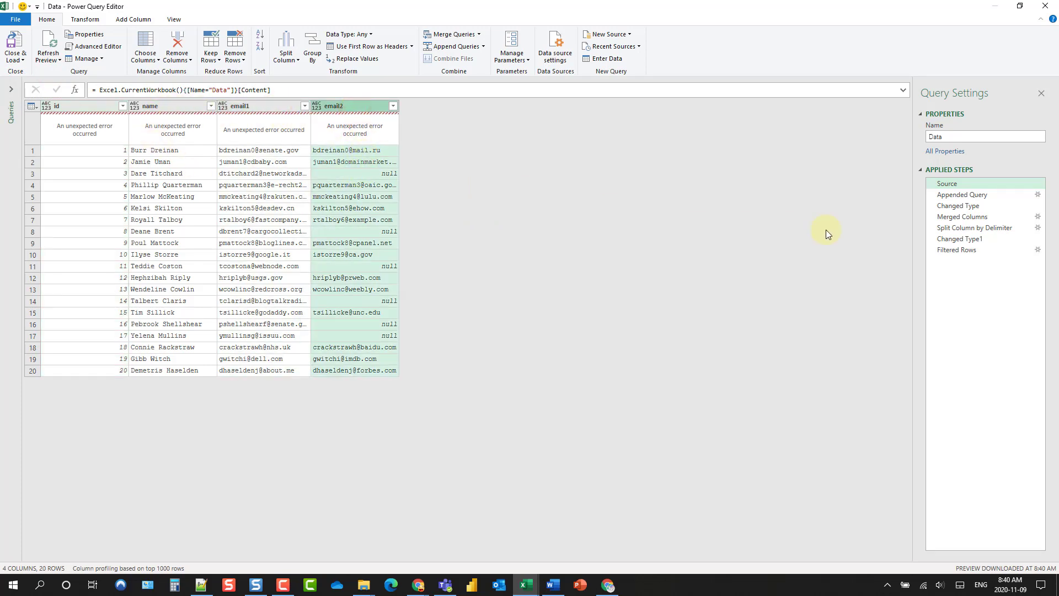
left_click(962, 196)
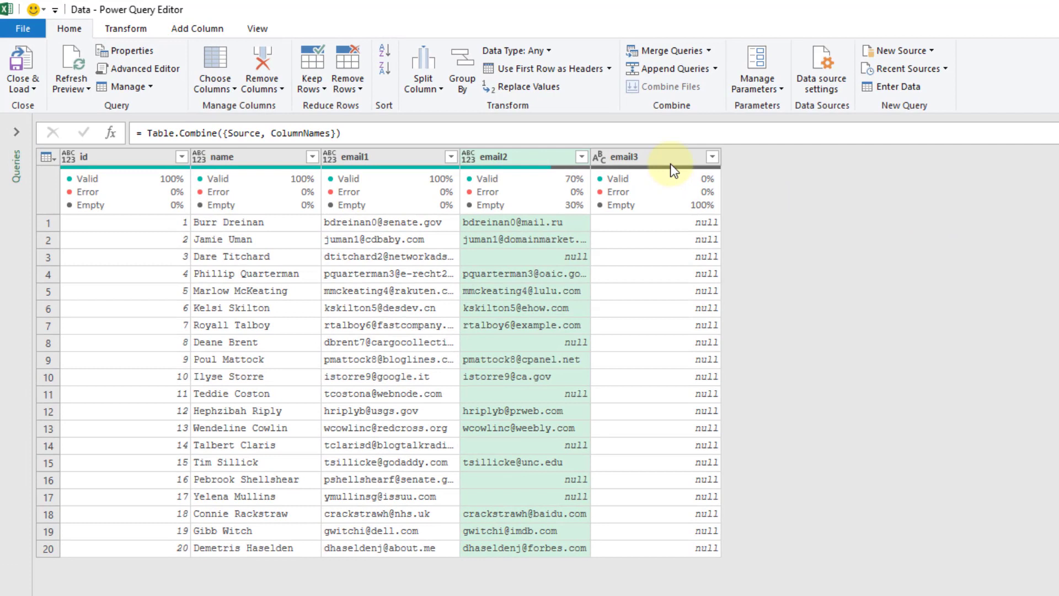
left_click(670, 163)
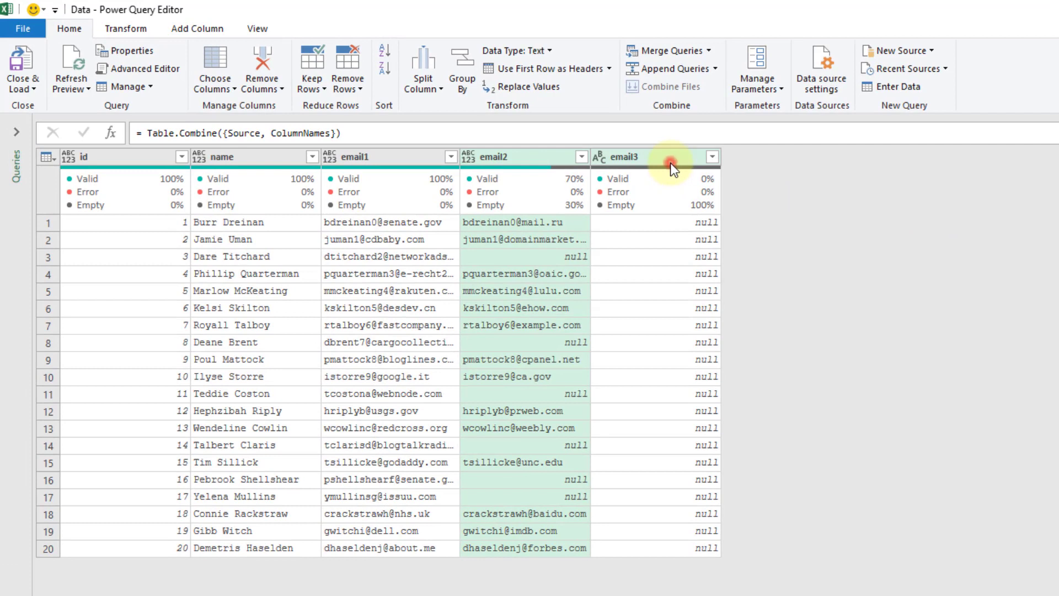